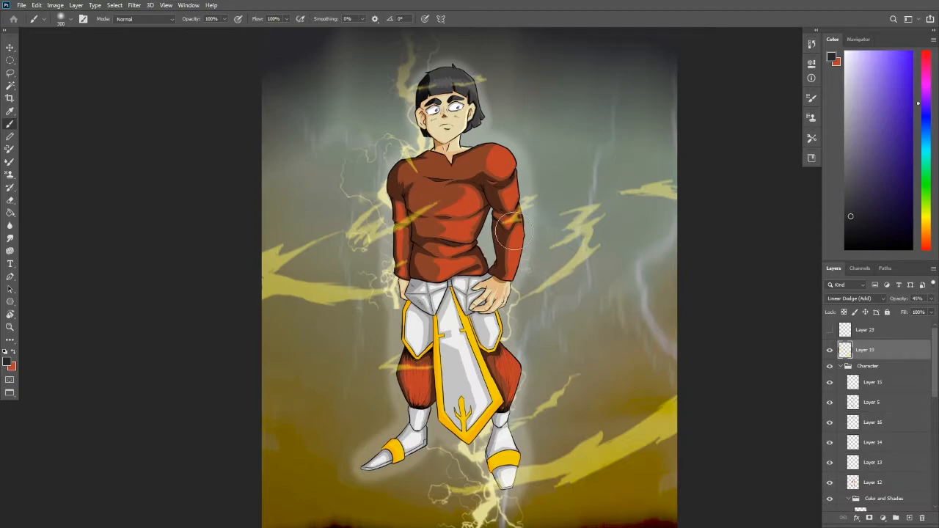
Hide the yellow lightning layer above the Character group and the background effect layers 22, 24, 21, 20, 17 and 7.
click(830, 350)
scroll(833, 360, down, 5)
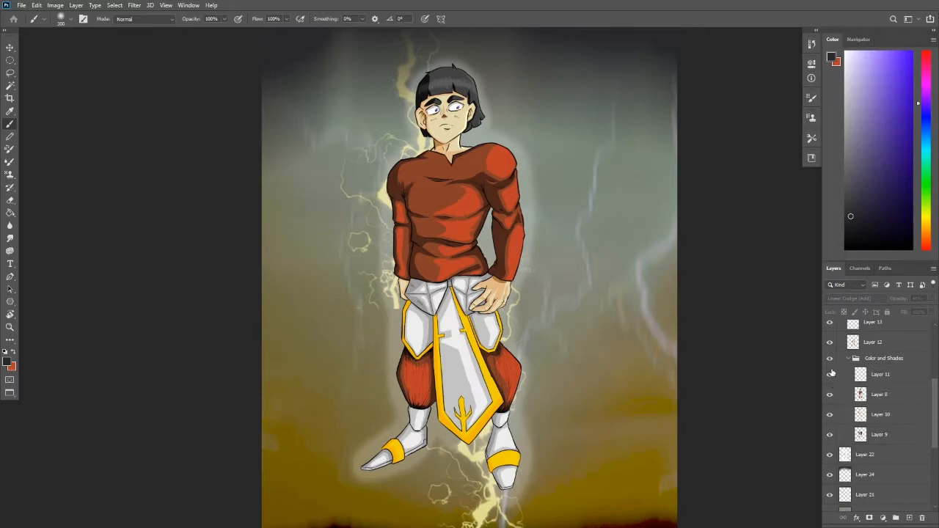
scroll(829, 447, down, 2)
drag(830, 416, 827, 491)
scroll(830, 490, down, 3)
click(830, 475)
scroll(838, 446, up, 5)
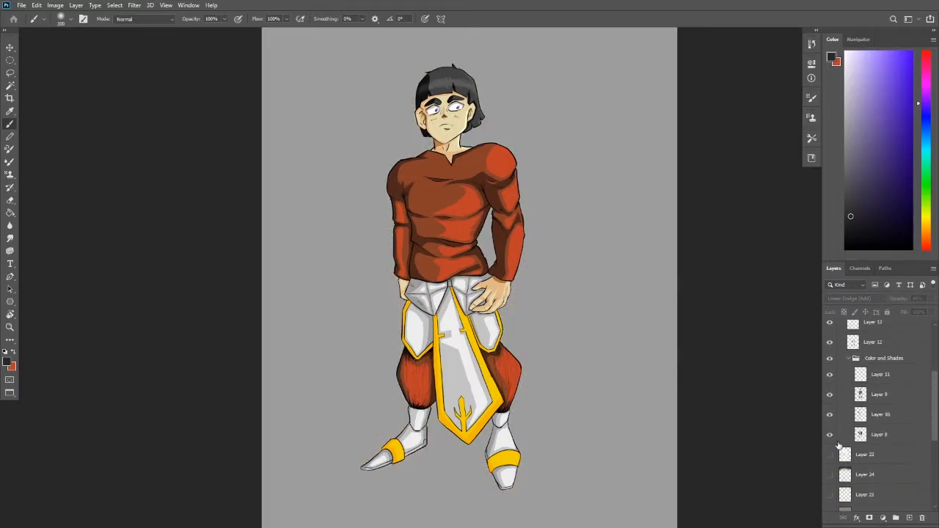
scroll(839, 446, up, 3)
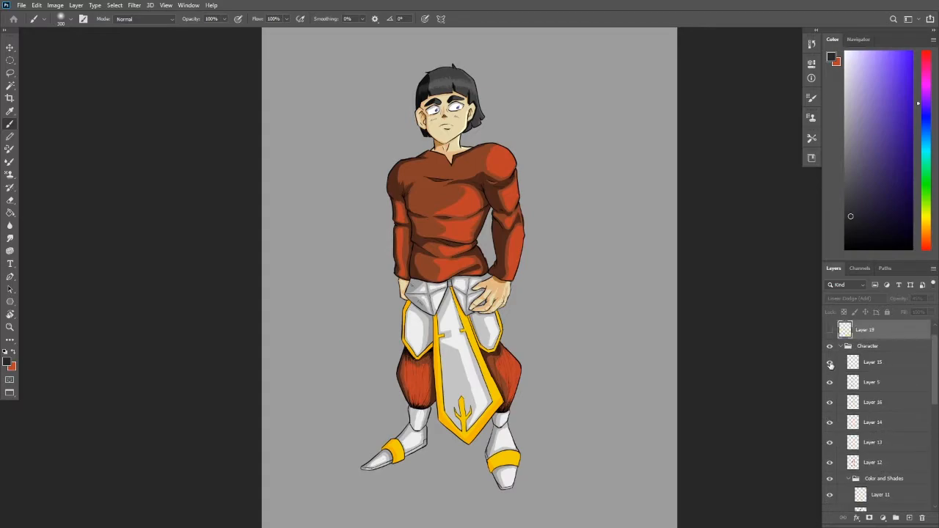
Hide Layers 15, 16, 14, 13 and 12 and the Color and Shades group, leaving only the character's line art on grey.
click(830, 363)
click(830, 402)
click(830, 422)
click(830, 443)
click(830, 463)
click(830, 479)
scroll(830, 492, down, 2)
click(830, 502)
scroll(830, 470, down, 2)
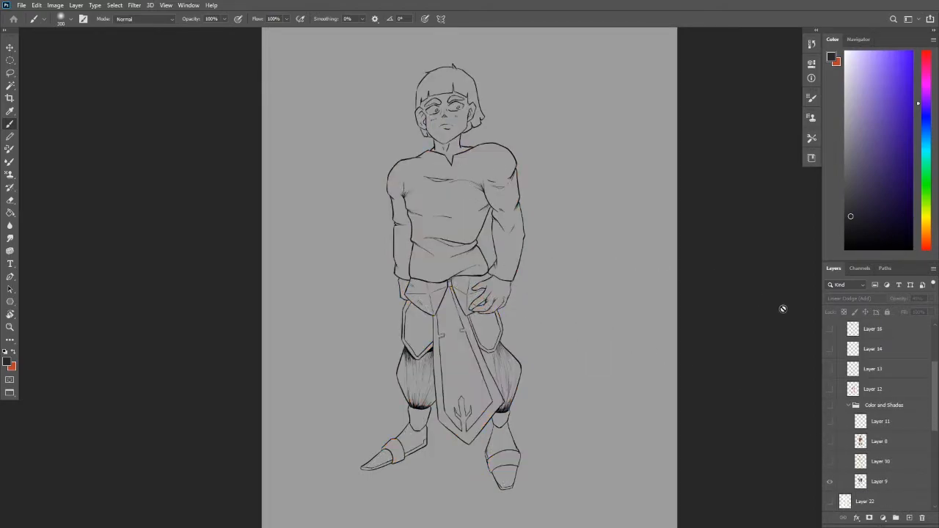
scroll(872, 374, down, 3)
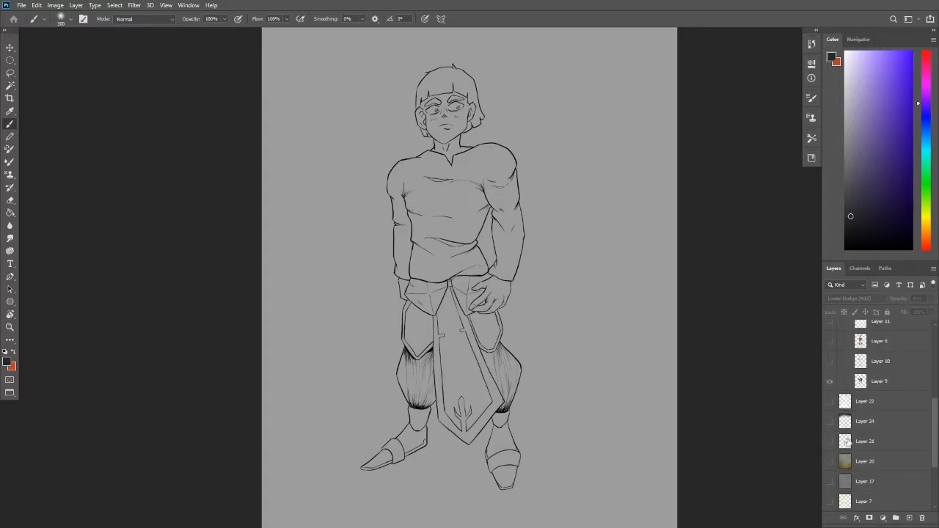
Show Layer 7 with the pale yellow light shapes beneath the line art and view the upper body up close.
scroll(847, 443, down, 1)
click(830, 462)
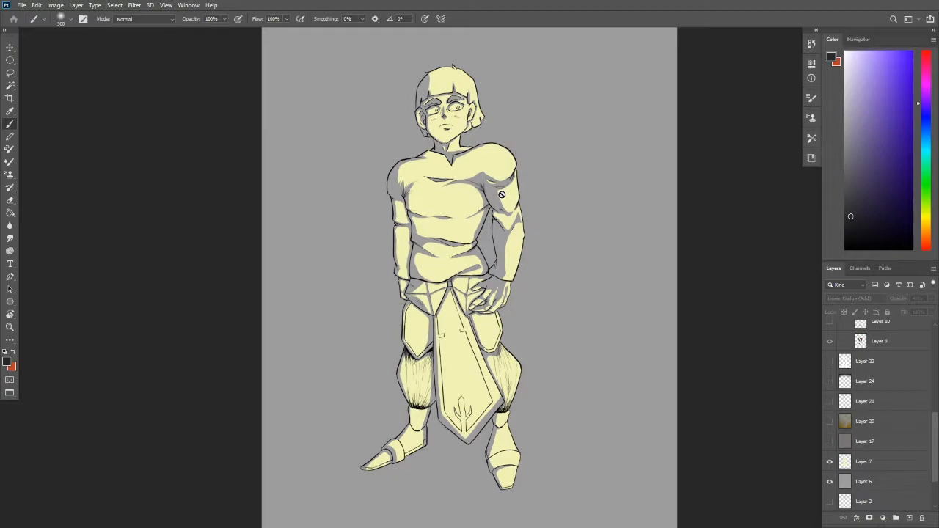
key(ctrl+plus)
key(ctrl+plus)
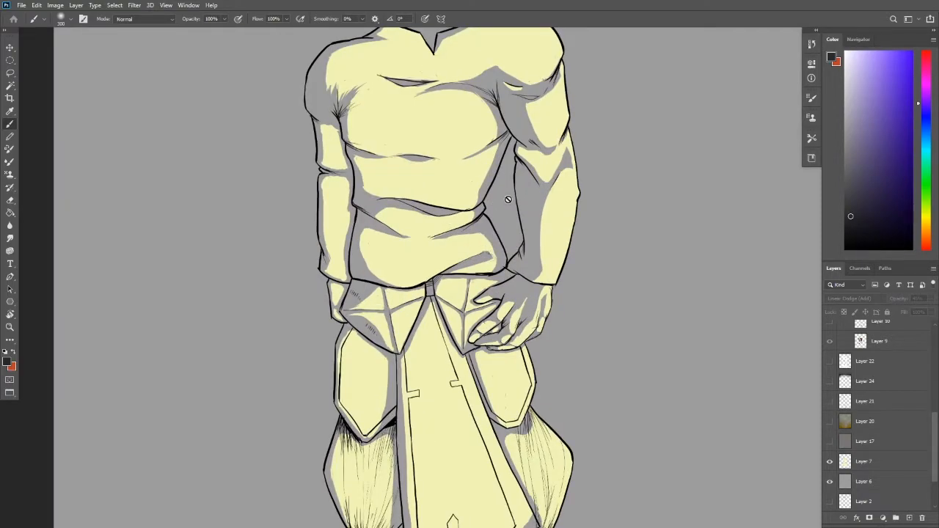
drag(508, 198, 538, 283)
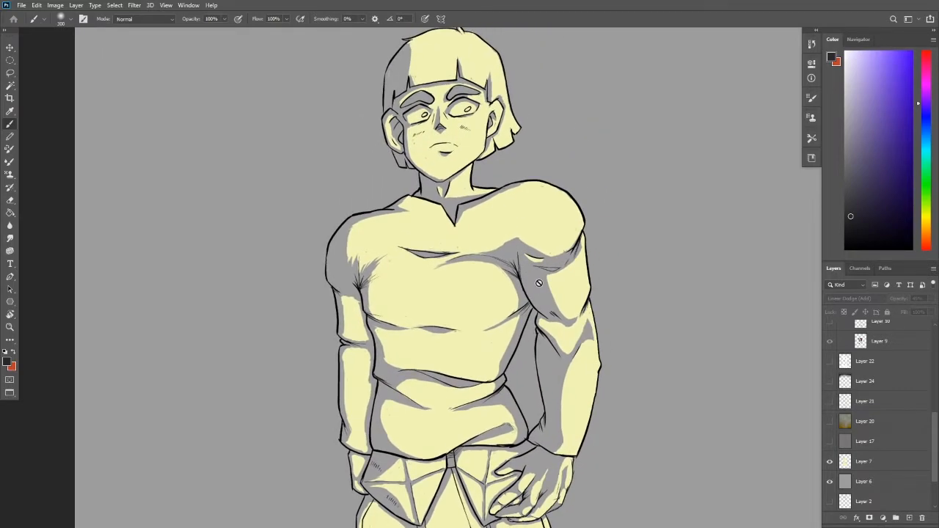
drag(580, 272, 450, 199)
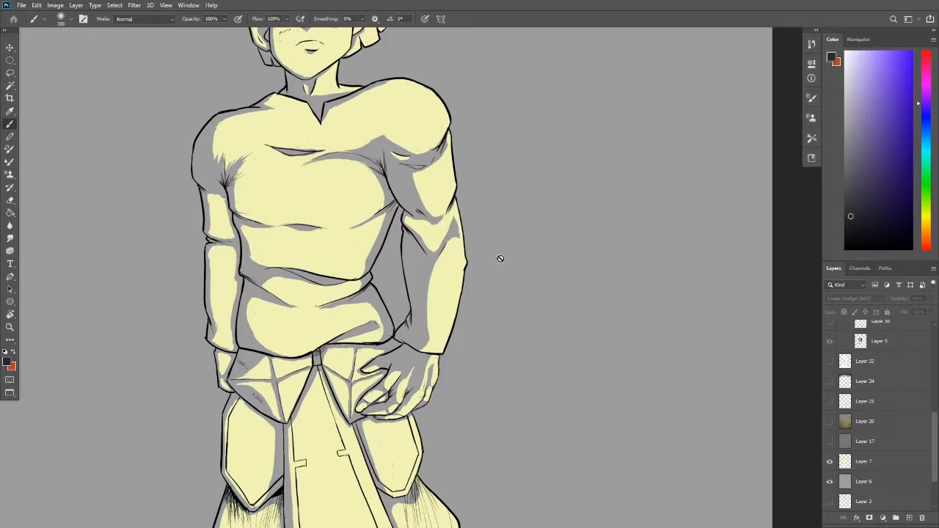
Check Layer 7's light shapes against transparency by hiding and restoring grey Layer 6, and inspect the shadow areas from head to feet.
scroll(837, 481, down, 3)
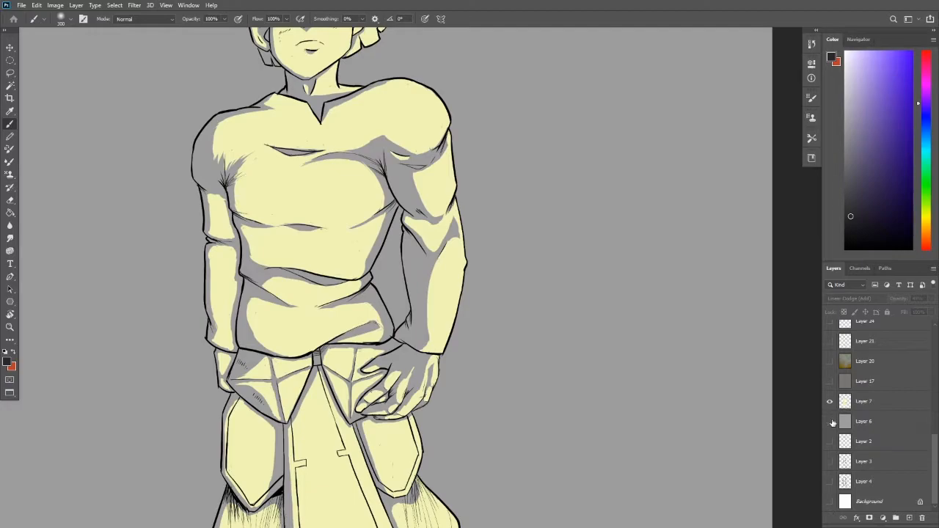
click(830, 422)
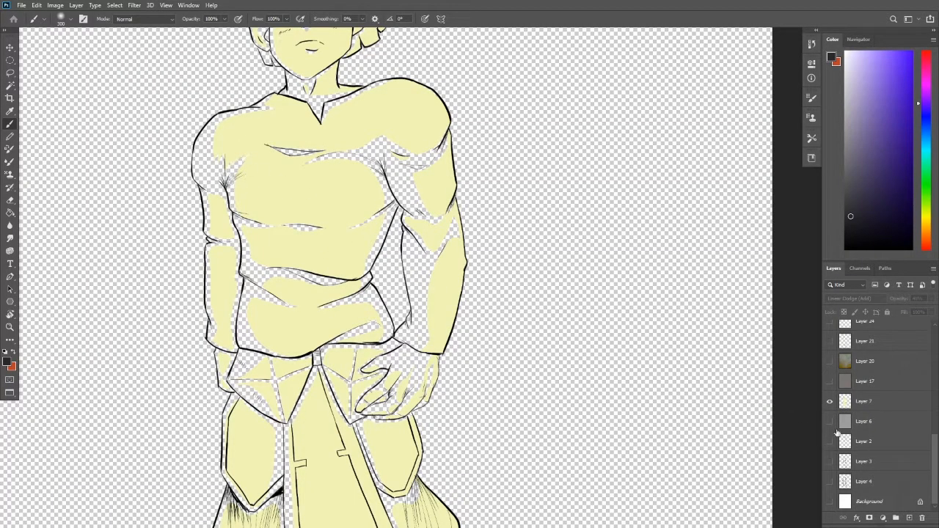
click(831, 423)
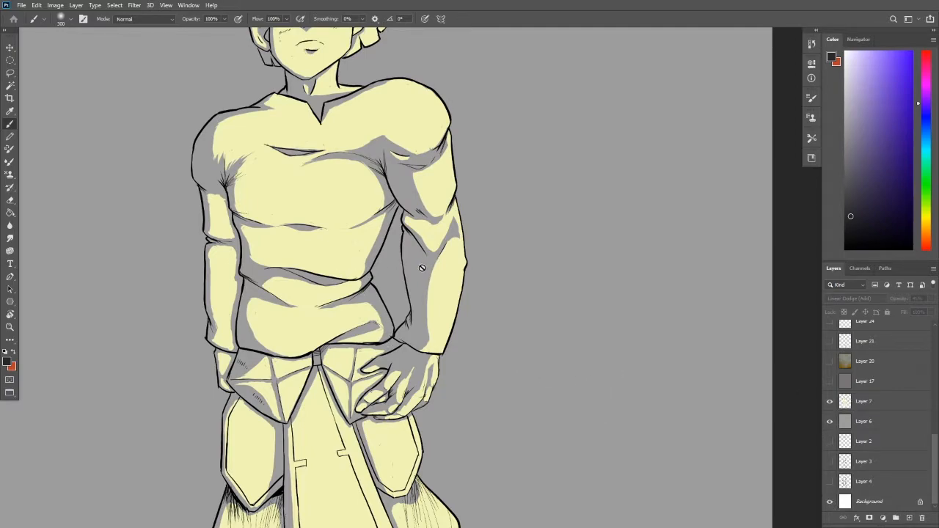
drag(345, 250, 501, 377)
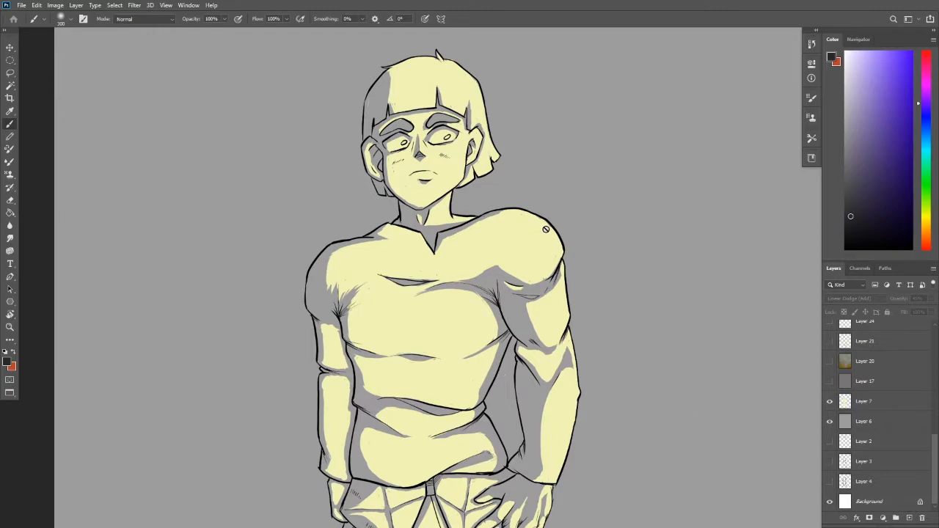
mouse_move(586, 240)
mouse_down()
mouse_move(445, 240)
mouse_move(516, 207)
mouse_up()
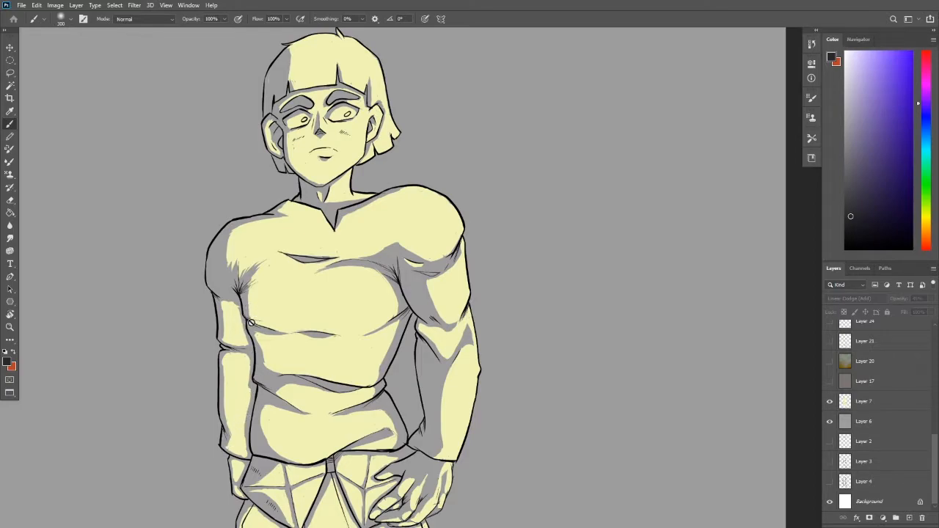
drag(329, 396, 363, 96)
drag(334, 239, 348, 339)
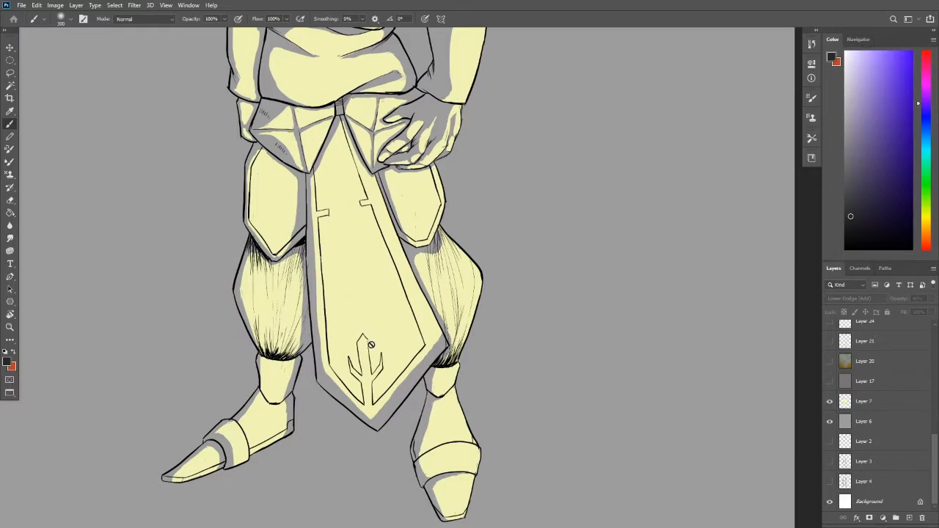
key(ctrl+0)
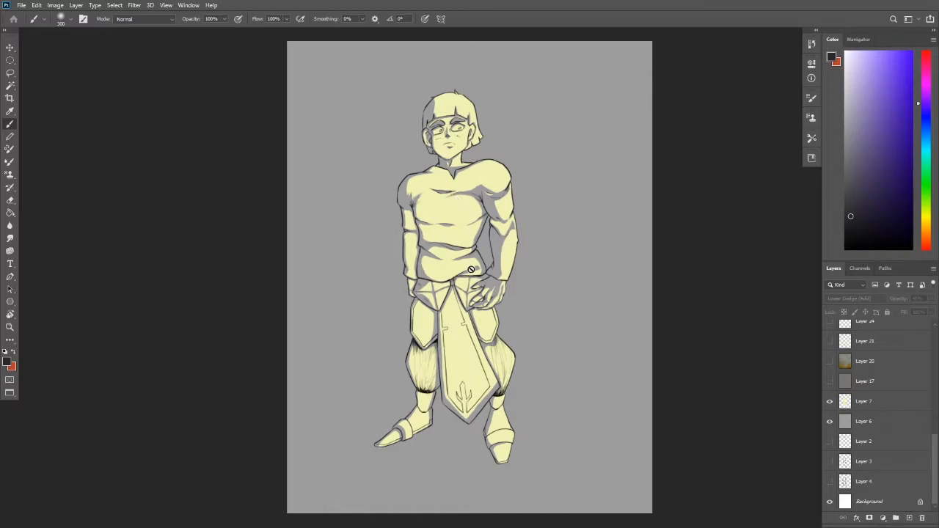
Load Layer 7's light shapes as a selection and add a new layer above the hidden lightning layer.
scroll(899, 416, up, 1)
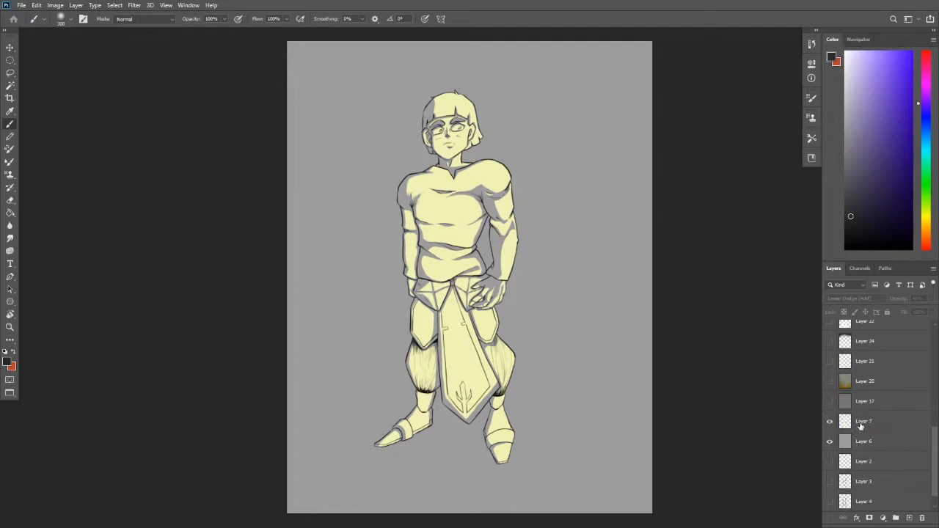
ctrl+click(845, 424)
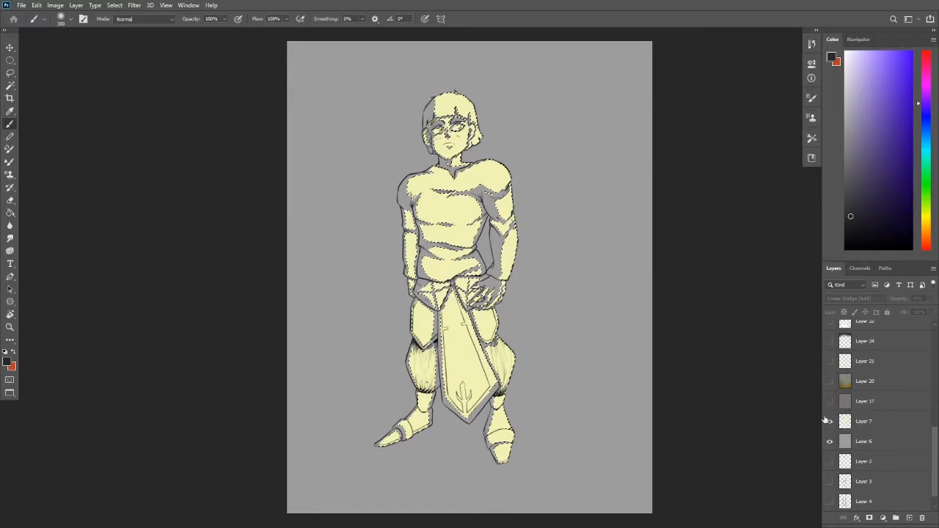
scroll(489, 221, up, 4)
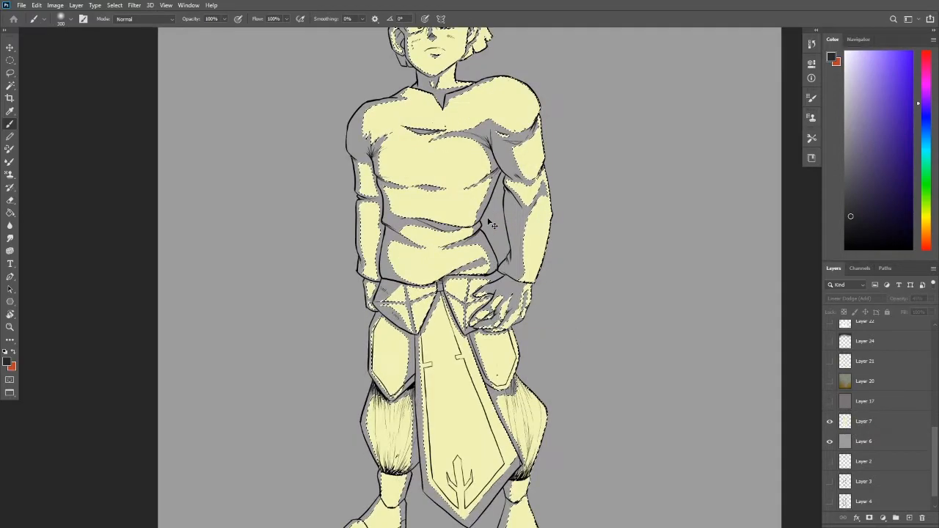
drag(486, 195, 483, 301)
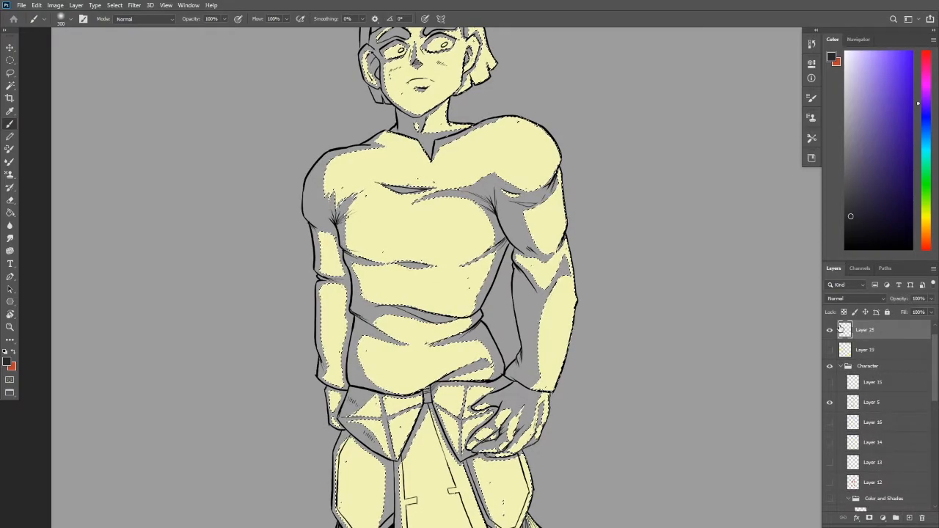
Try light purple soft brush strokes over the chest and arm within the selection, and discard them together with the selection.
click(881, 51)
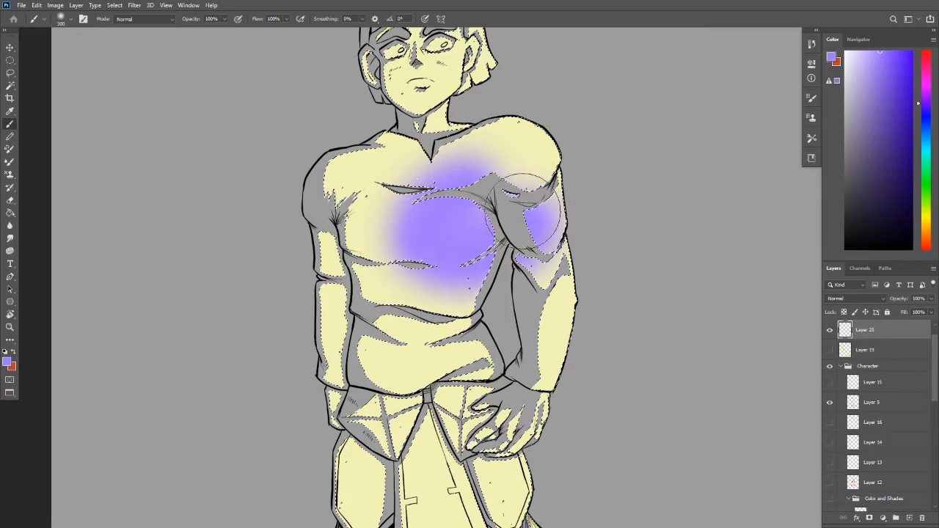
drag(410, 365, 364, 365)
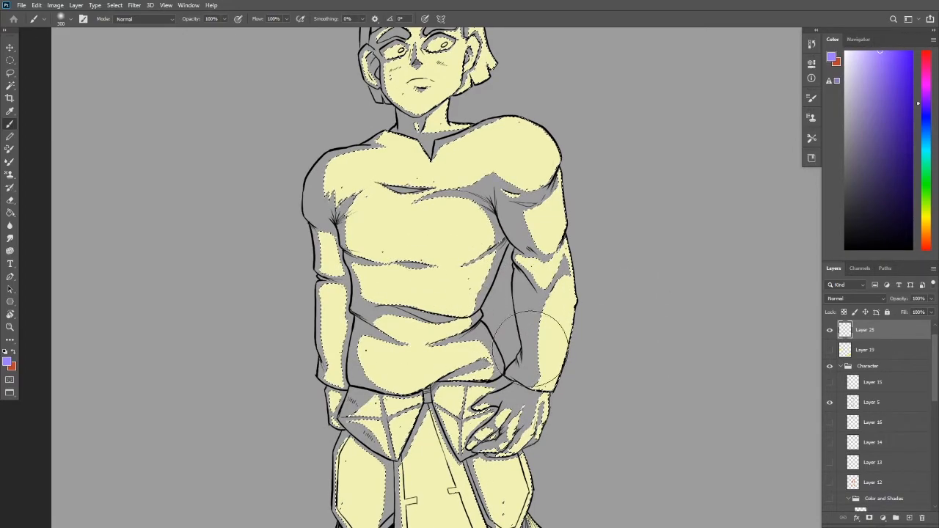
drag(443, 304, 588, 167)
mouse_move(707, 357)
mouse_down()
mouse_move(474, 326)
mouse_move(465, 298)
mouse_move(472, 304)
mouse_up()
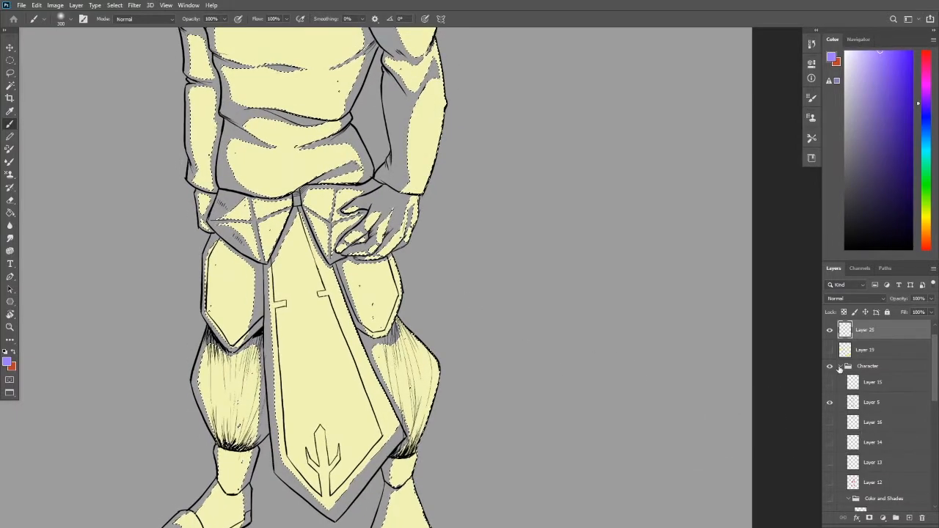
scroll(831, 368, up, 1)
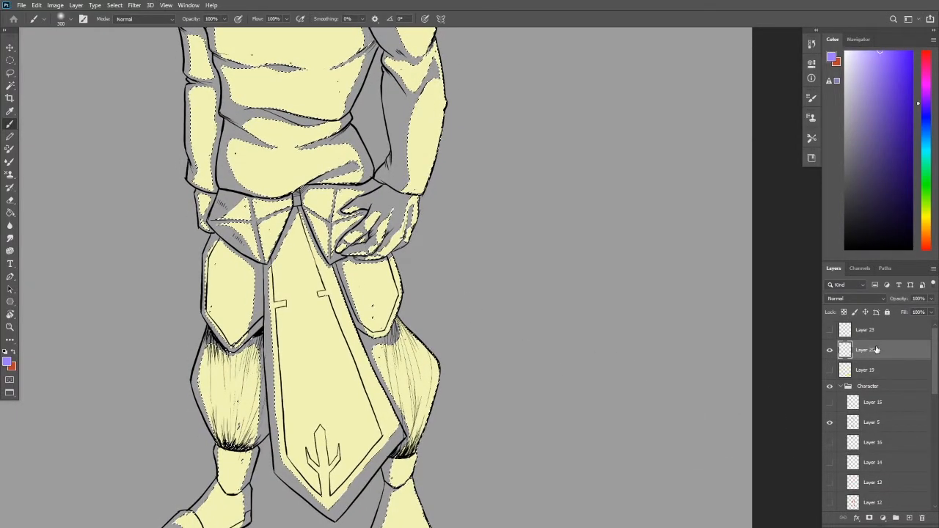
key(ctrl+d)
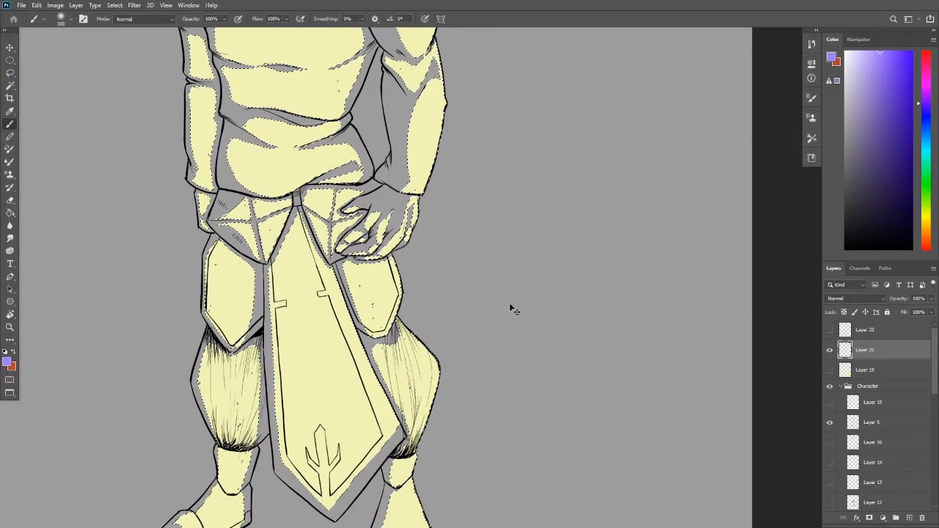
Show the flat colors of Layer 8 in the Color and Shades group with Layer 10 hidden, and view the whole figure.
scroll(852, 374, down, 5)
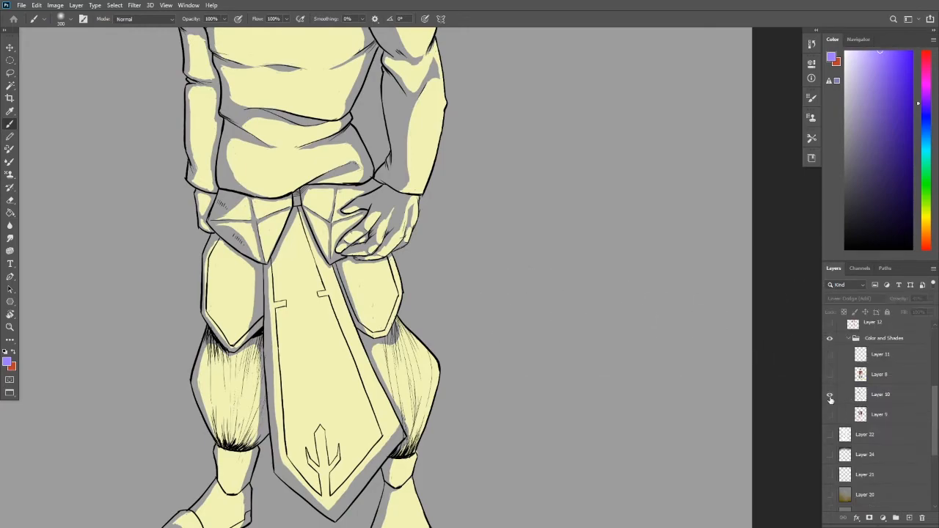
click(830, 395)
click(830, 396)
click(830, 375)
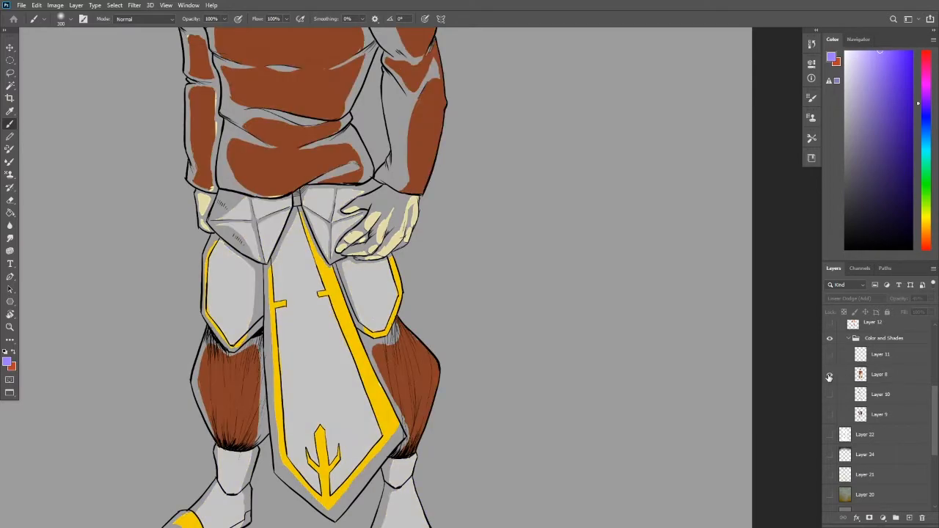
drag(333, 199, 386, 387)
mouse_move(401, 313)
mouse_down()
mouse_move(443, 360)
mouse_move(434, 330)
mouse_move(456, 315)
mouse_move(425, 294)
mouse_up()
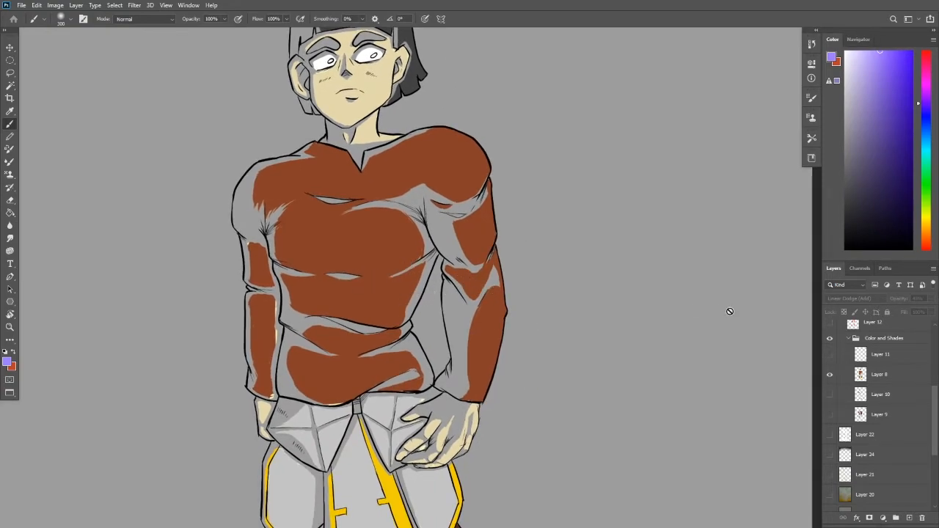
drag(403, 335, 472, 286)
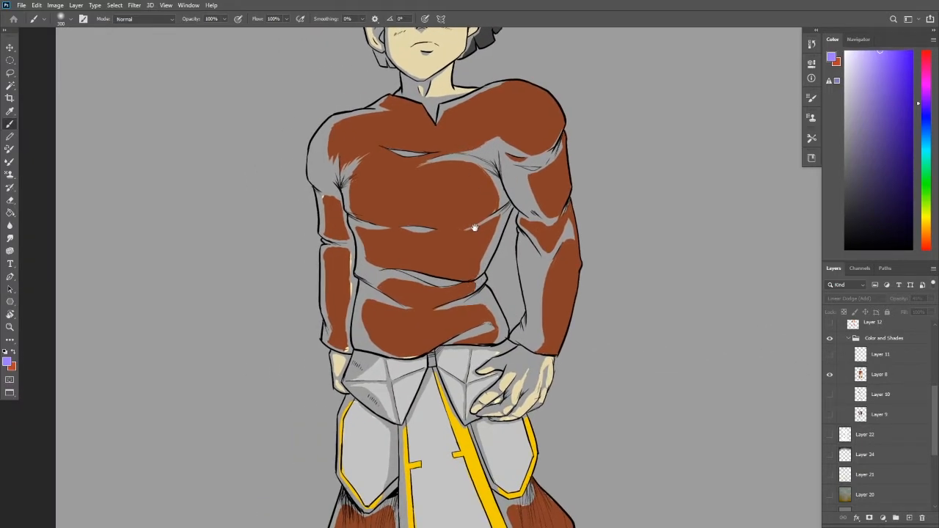
scroll(472, 176, down, 8)
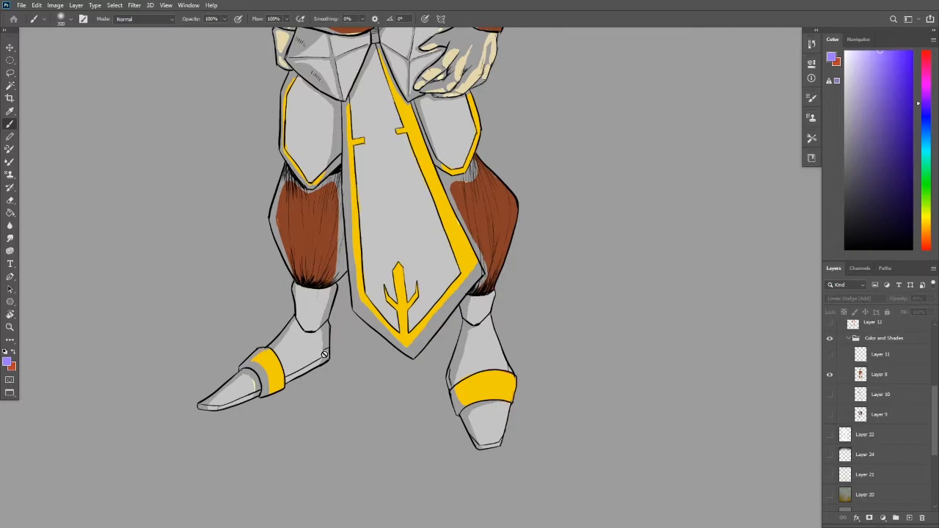
drag(408, 372, 400, 256)
Check the flat colors against transparency by hiding and restoring Layer 6 and Background, and view the head and torso.
scroll(879, 426, down, 3)
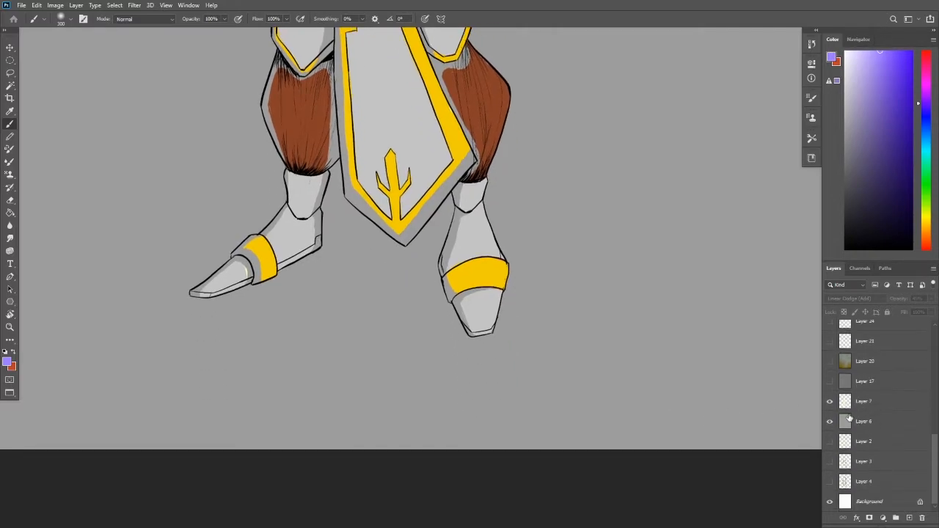
click(830, 482)
click(831, 501)
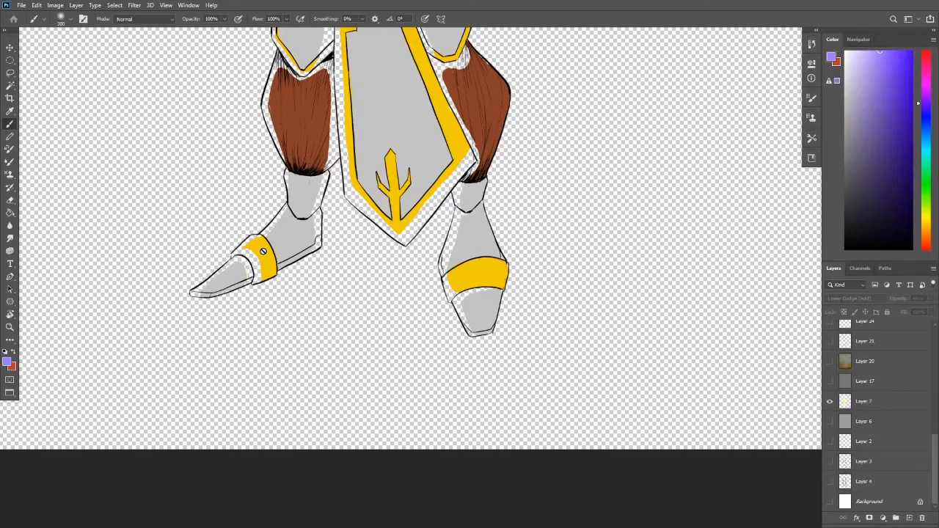
click(830, 501)
click(830, 421)
drag(675, 328, 609, 351)
scroll(562, 369, up, 10)
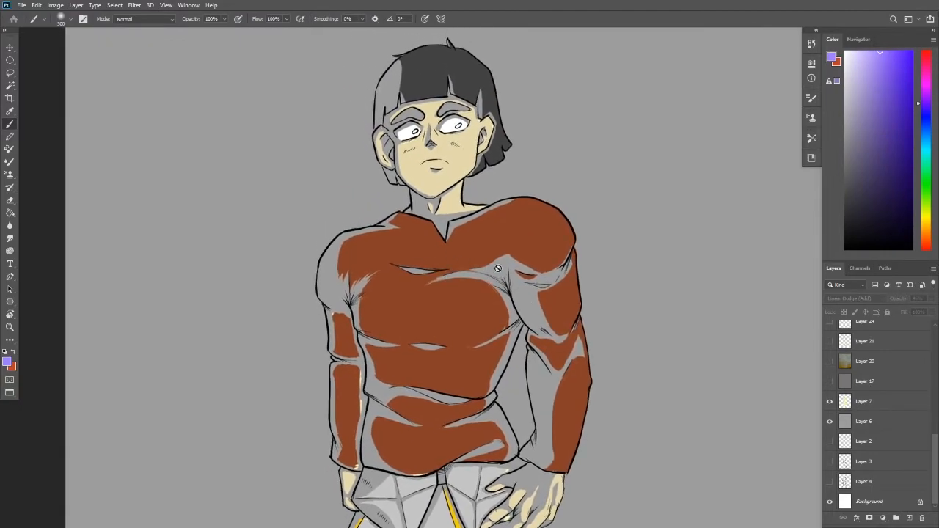
scroll(864, 394, up, 5)
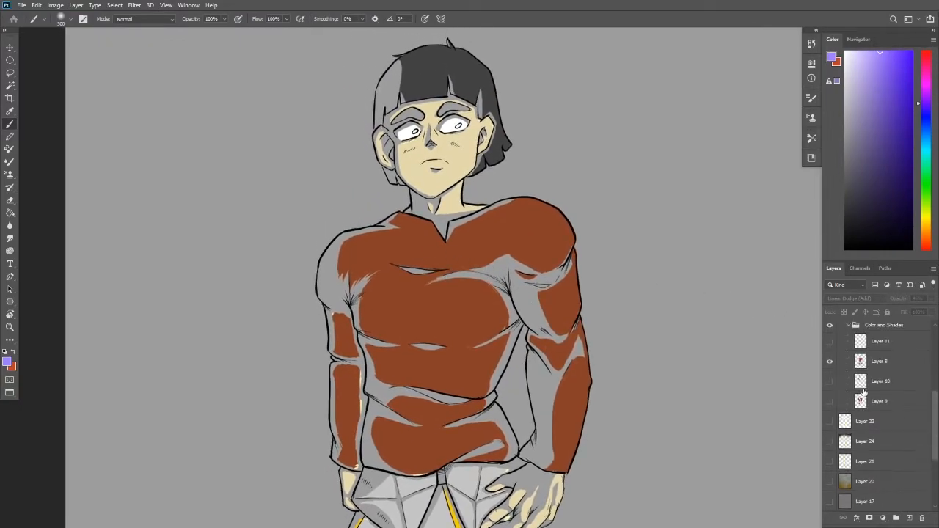
scroll(855, 400, up, 2)
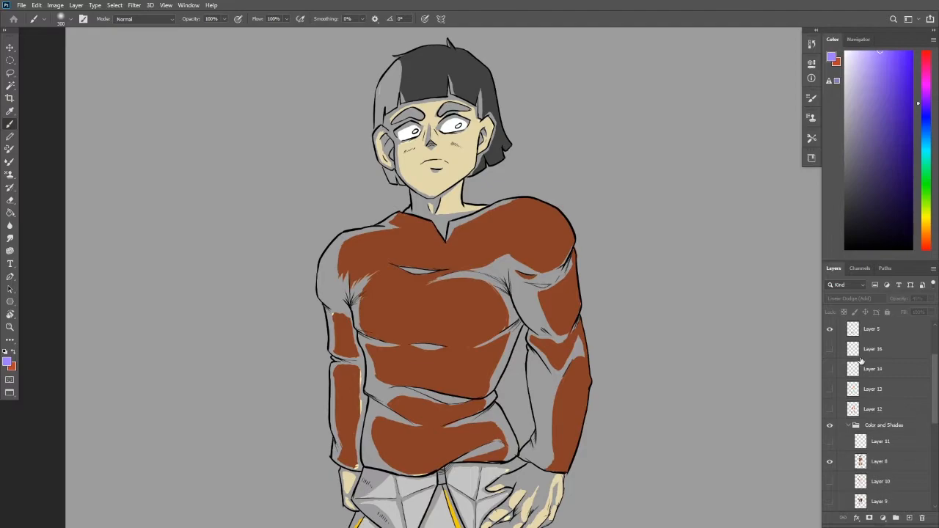
Show the shadow colors of Layer 9 in the Color and Shades group, and check them alone by hiding and restoring Layer 8.
scroll(852, 376, down, 3)
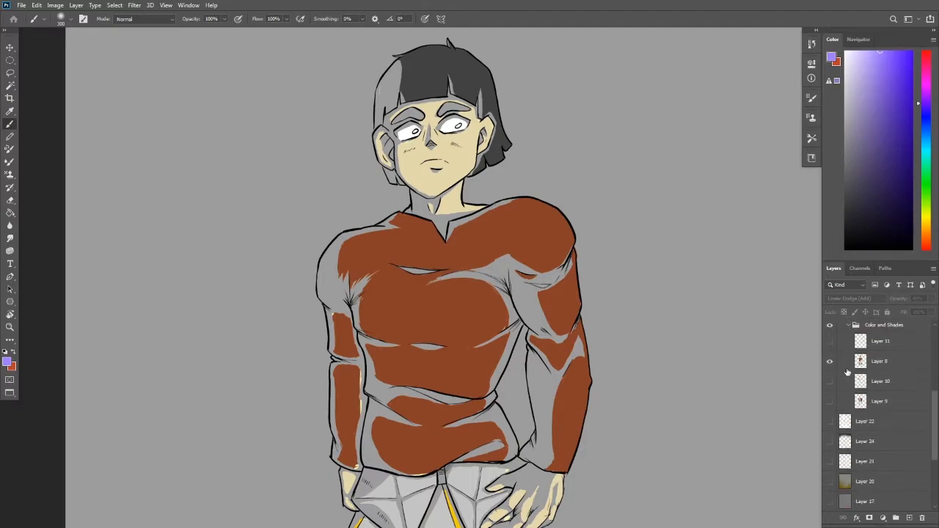
click(829, 401)
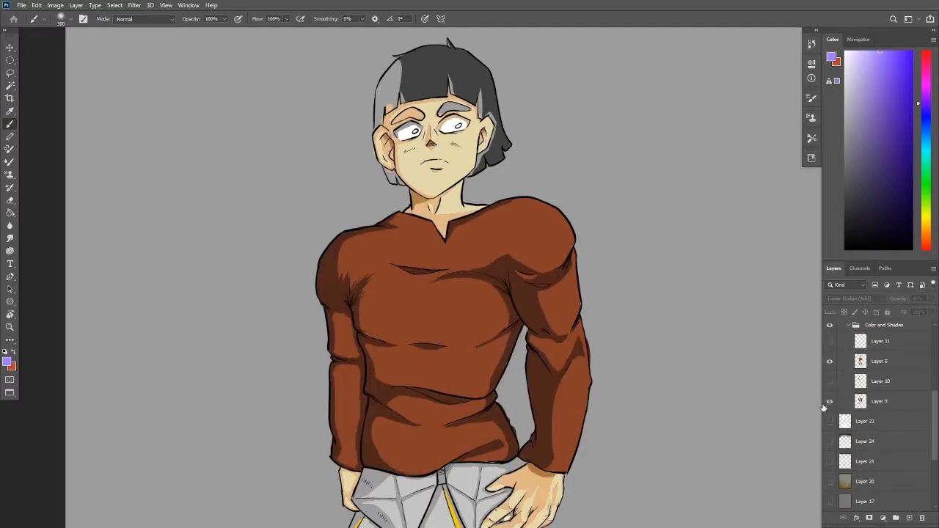
click(830, 361)
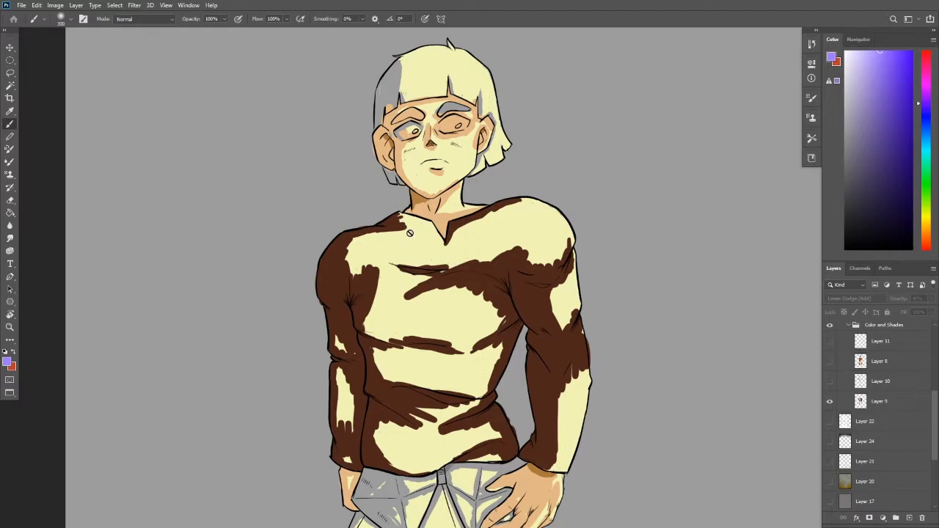
click(830, 361)
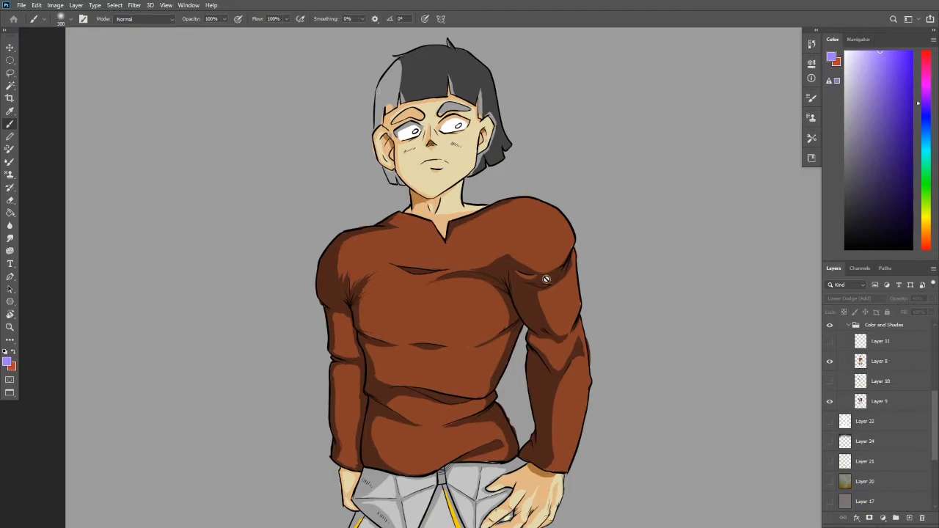
View the shading from torso to legs and on the whole figure, and compare it by hiding and restoring Layer 9.
drag(537, 308, 491, 194)
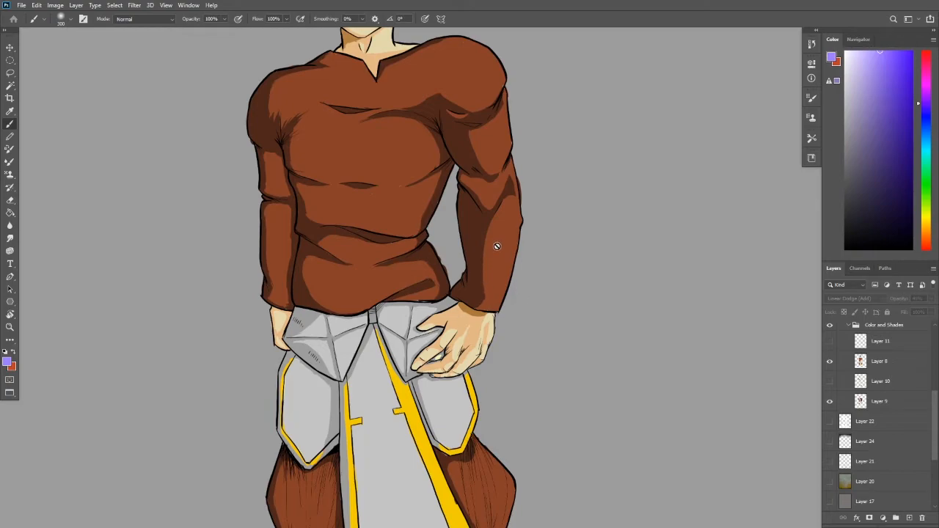
scroll(486, 310, down, 3)
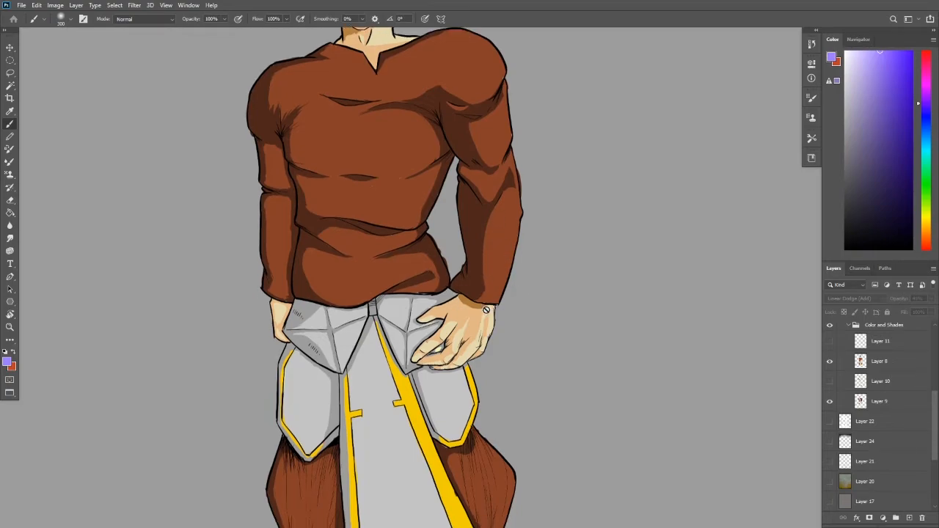
scroll(486, 310, down, 5)
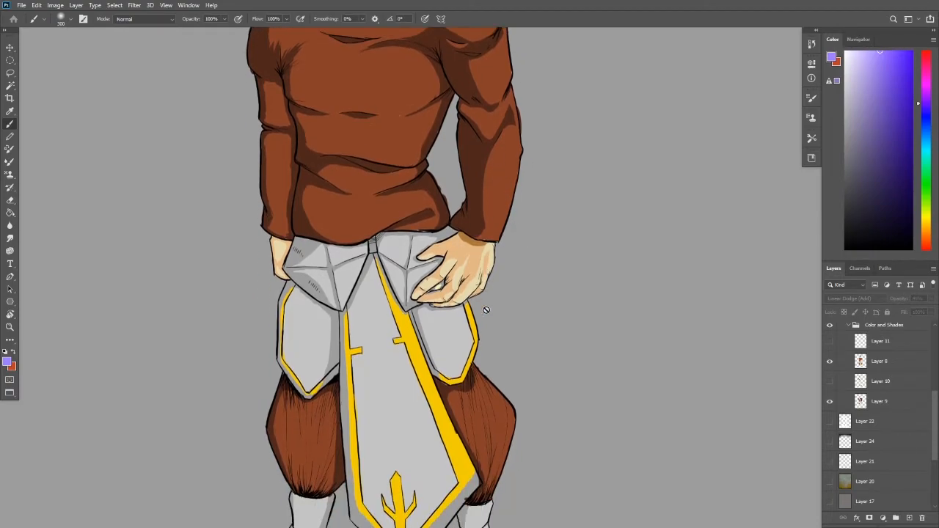
scroll(486, 310, down, 3)
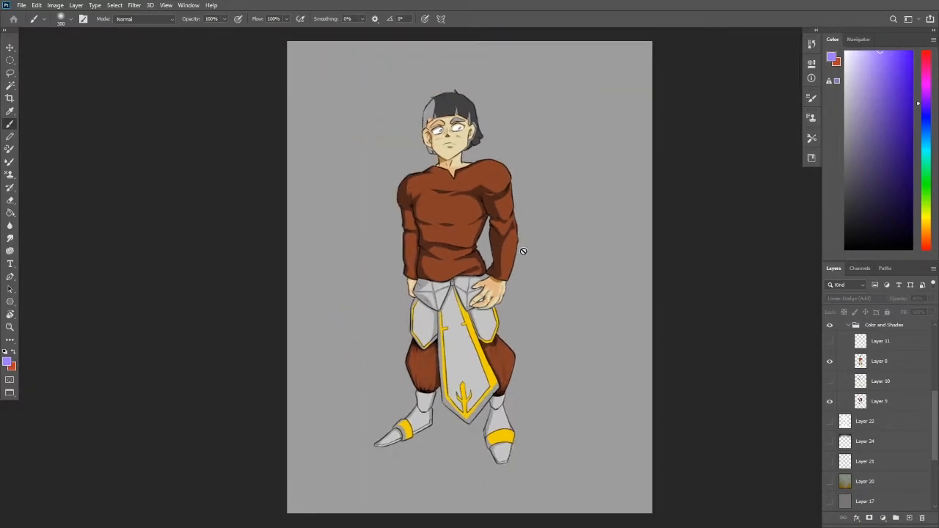
click(830, 402)
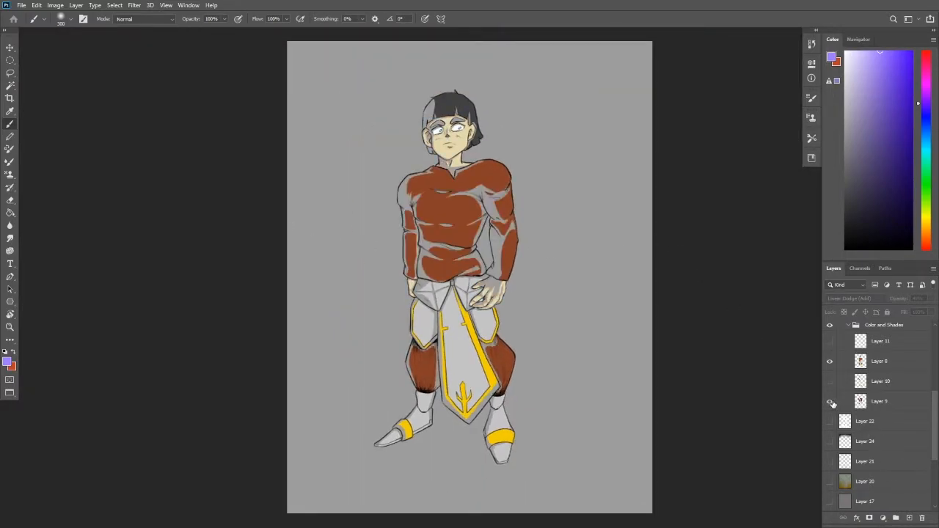
click(830, 402)
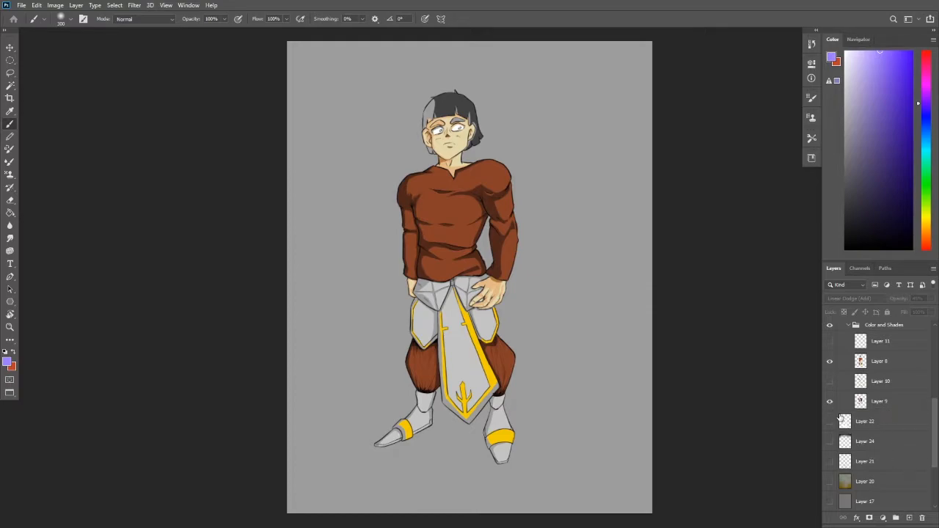
Compare the colored figure with the underlying light shapes by hiding Layers 8 and 9, and restore both layers.
scroll(841, 417, down, 3)
scroll(846, 398, up, 4)
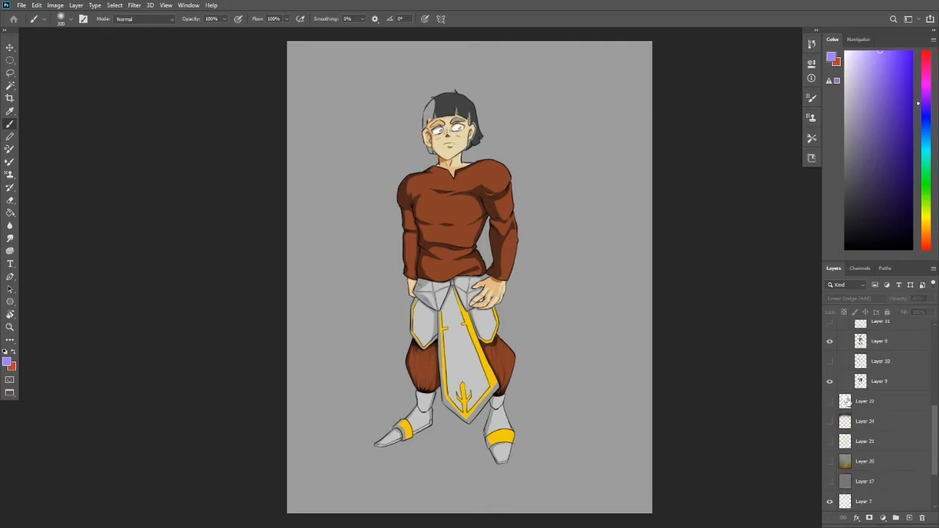
click(831, 441)
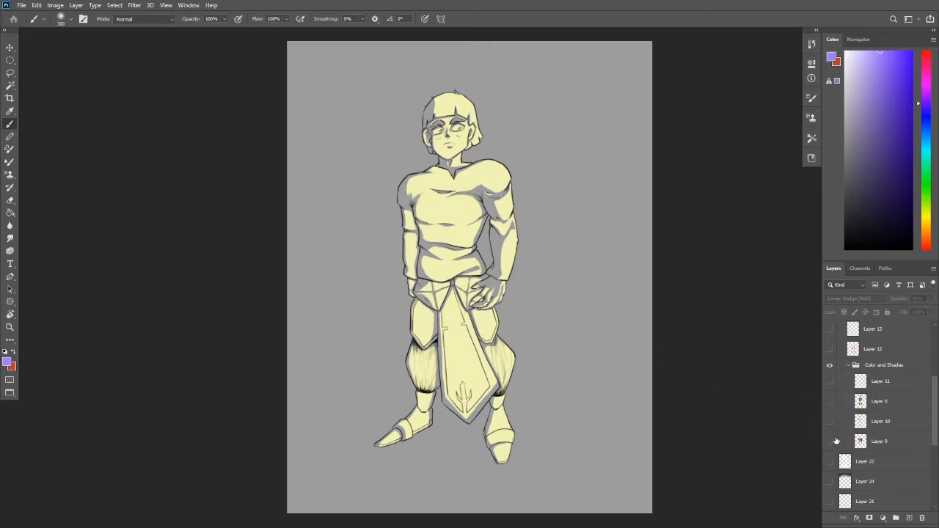
click(831, 441)
click(831, 401)
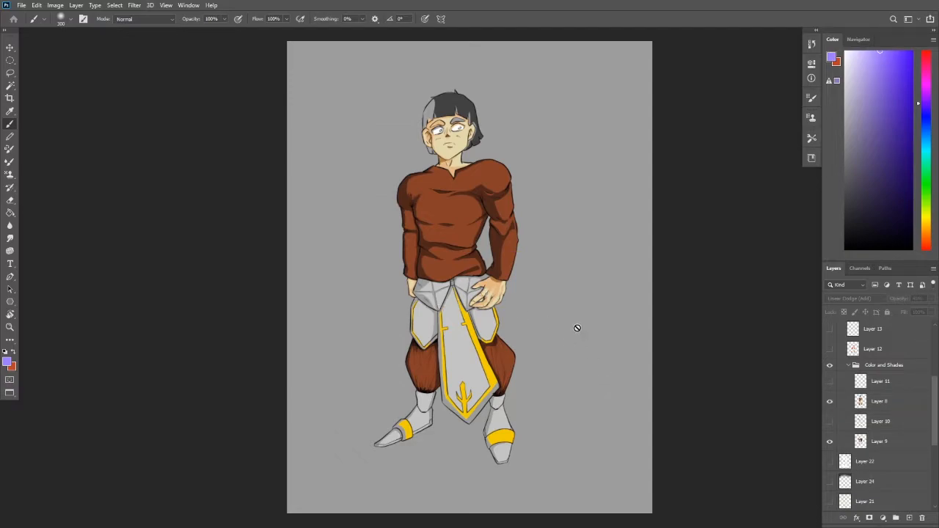
Show Layer 10 and Layer 11 in the Color and Shades group, comparing the figure with and without Layer 10.
scroll(848, 417, down, 5)
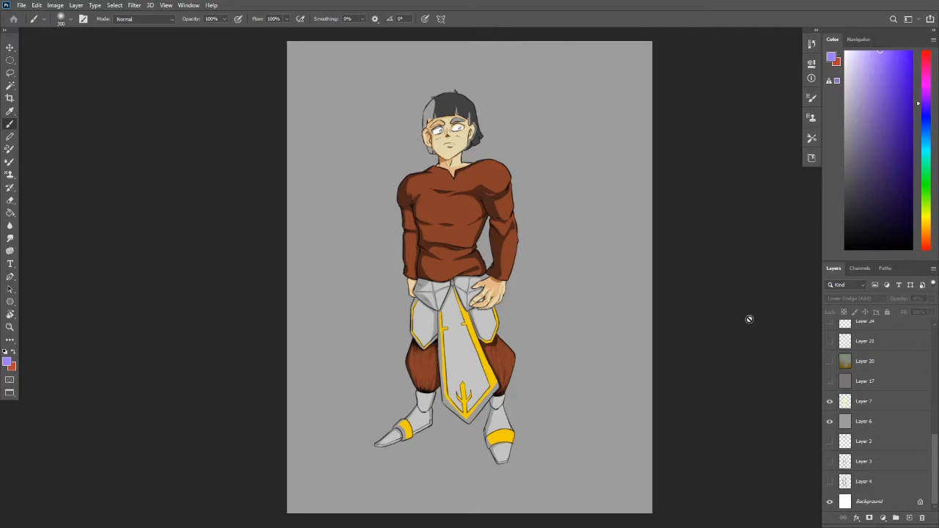
scroll(857, 375, up, 5)
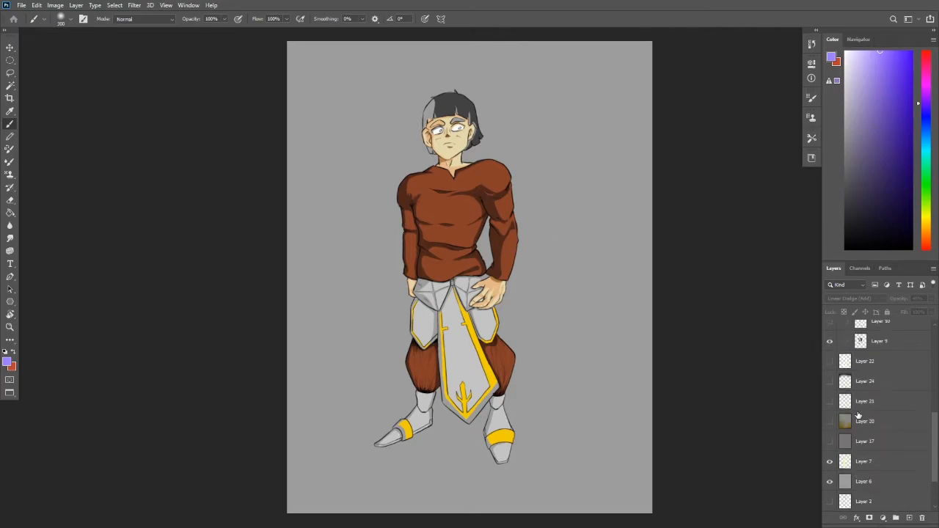
click(830, 401)
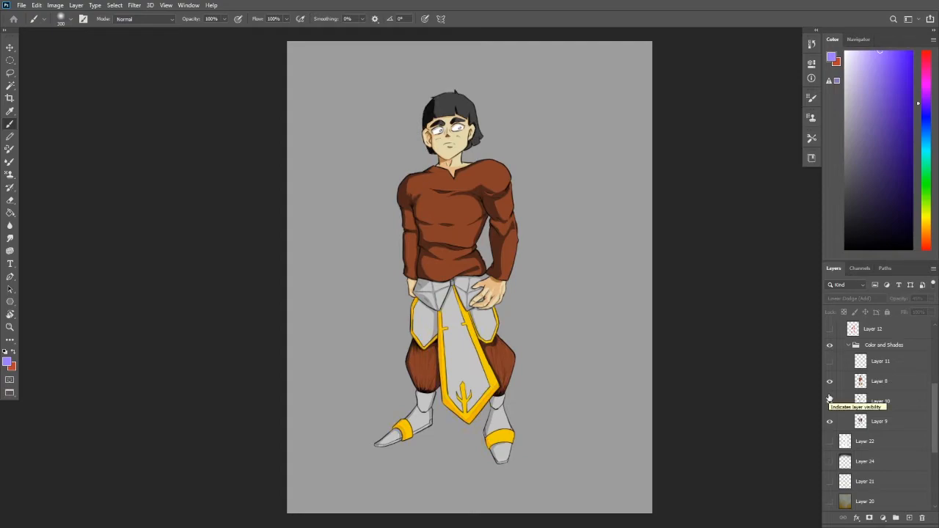
click(830, 400)
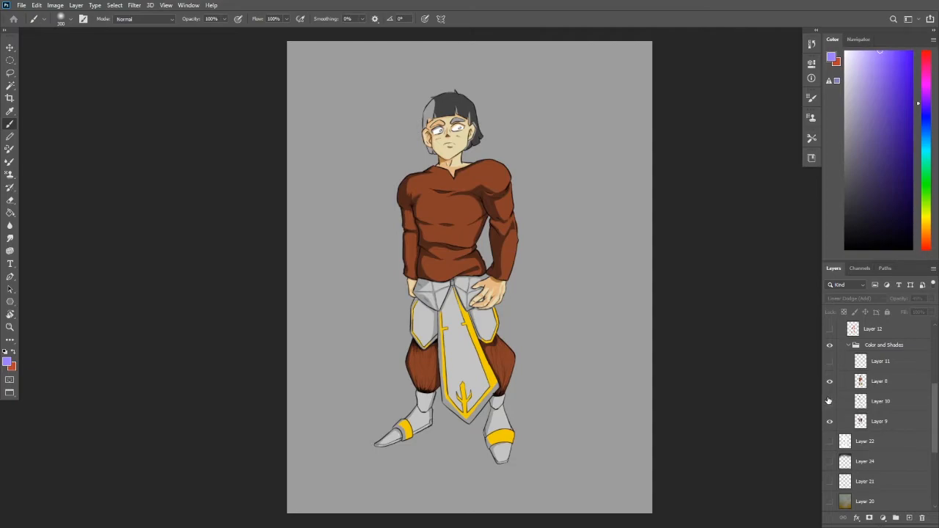
click(830, 401)
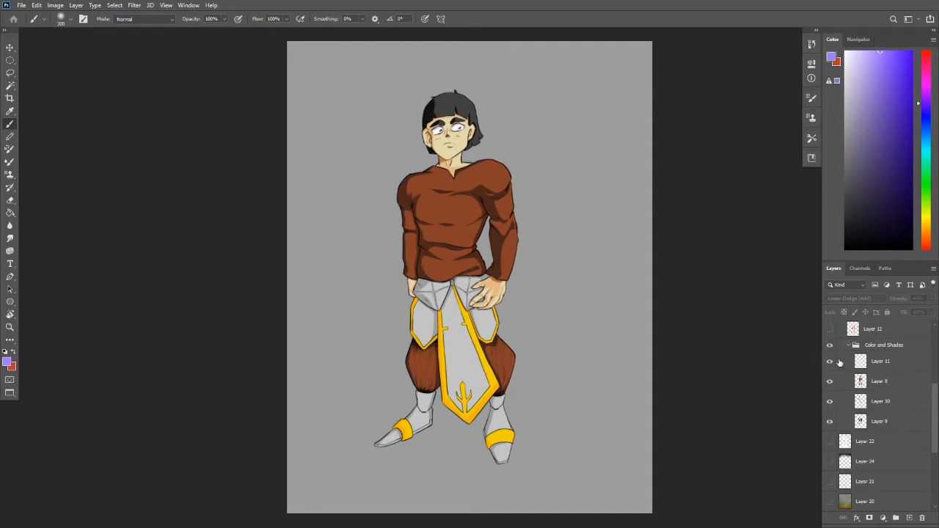
Show the red clothing highlights of Layer 12 and the white armor highlights of Layer 13, and view the whole figure.
scroll(870, 379, up, 4)
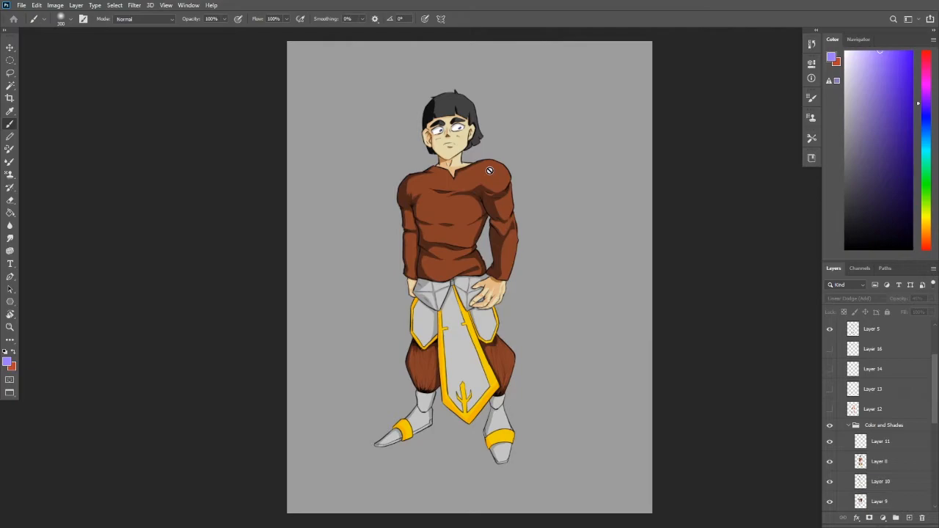
click(828, 409)
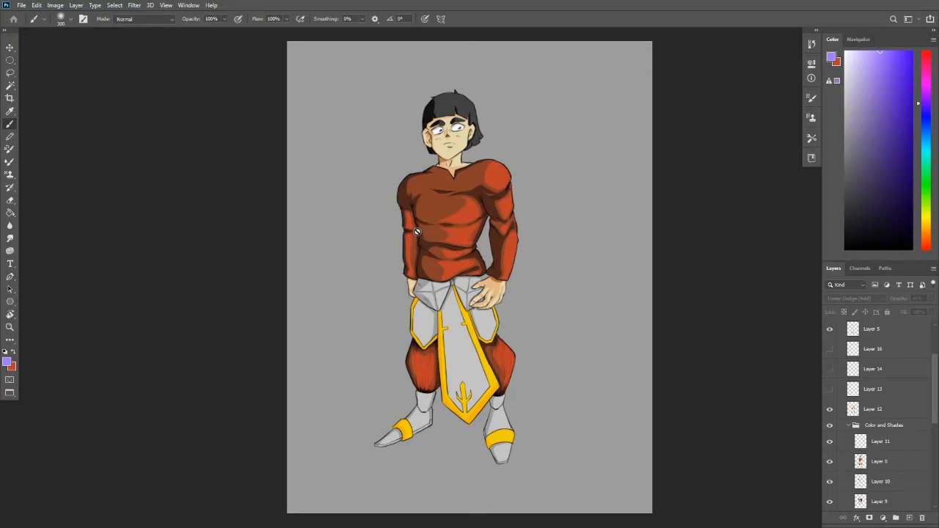
scroll(417, 232, up, 3)
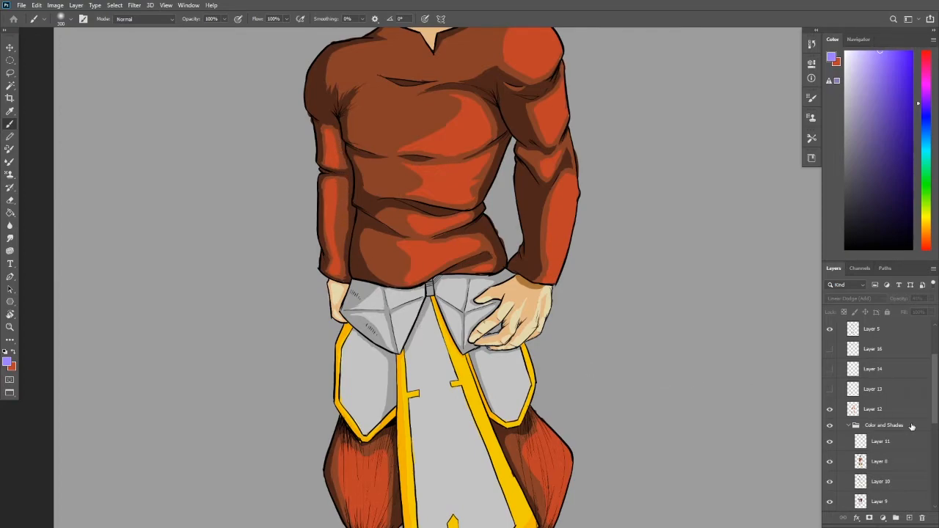
click(830, 389)
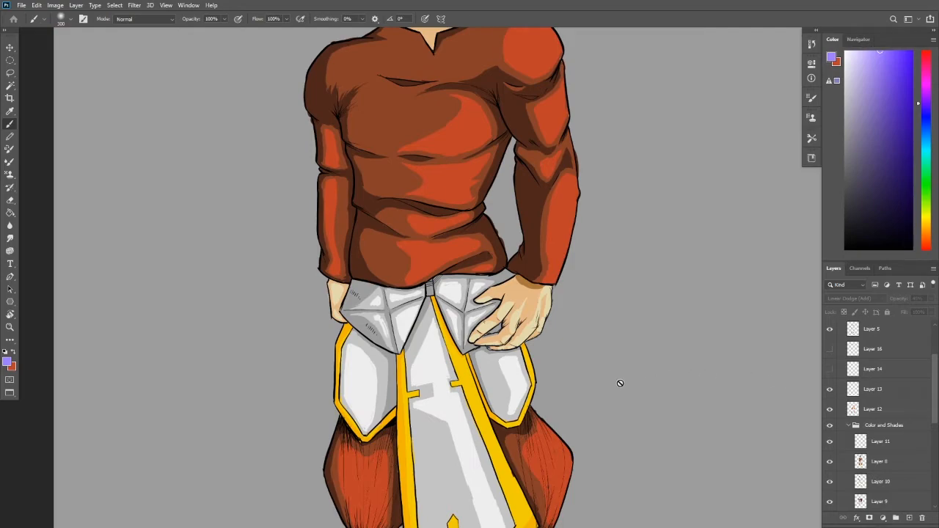
key(ctrl+0)
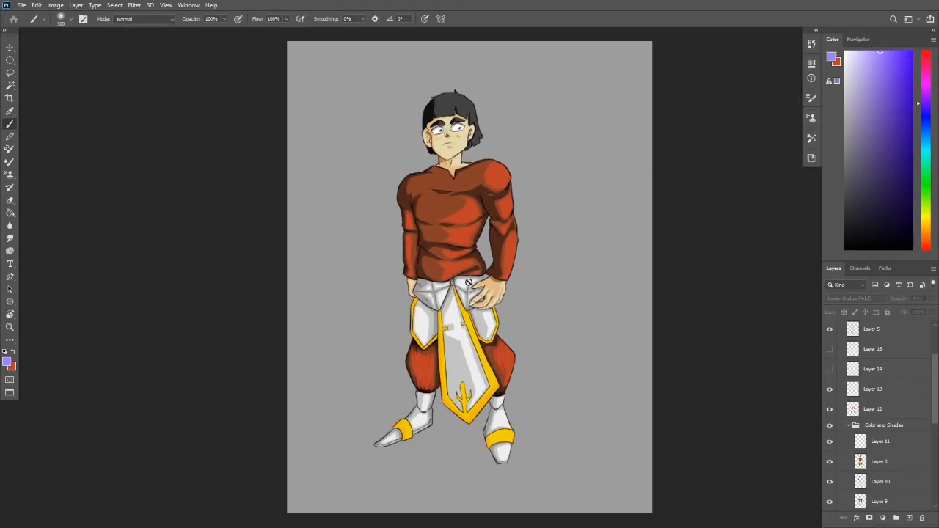
Examine the highlights on the shirt, waist armor, tabard and boots up close, and return to the whole figure.
scroll(458, 289, up, 5)
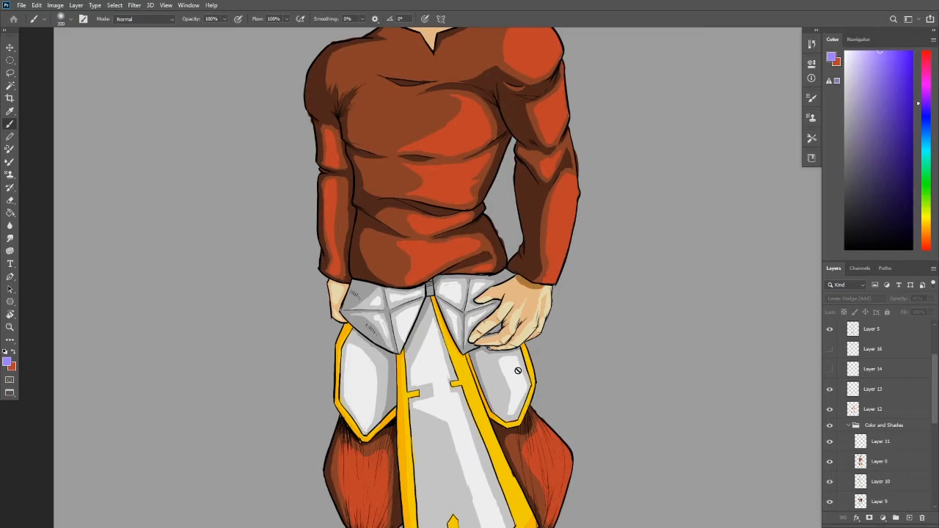
scroll(518, 361, up, 4)
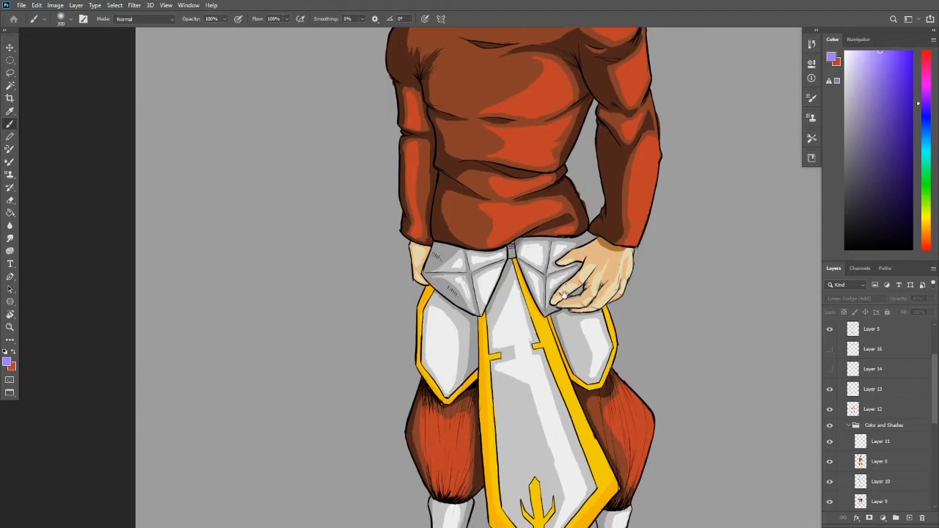
scroll(519, 258, down, 1)
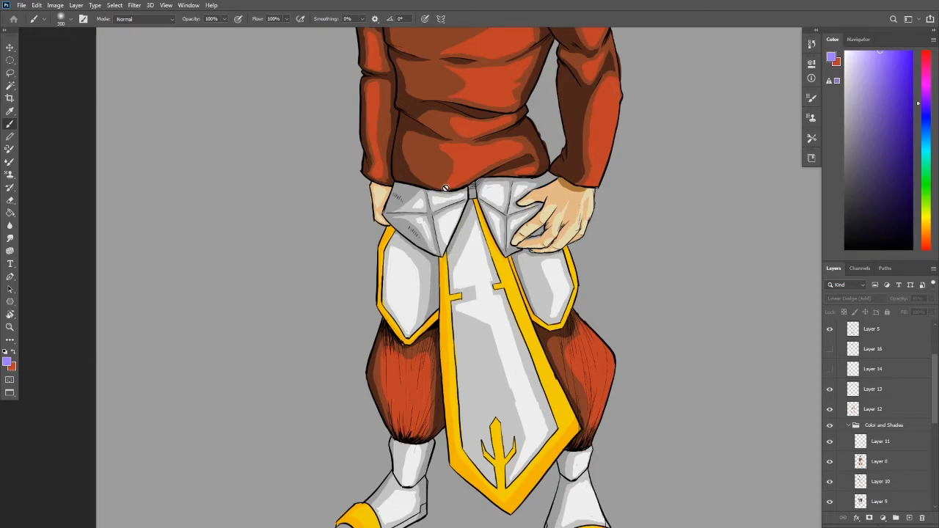
mouse_move(594, 331)
mouse_down()
mouse_move(461, 204)
mouse_move(495, 246)
mouse_move(513, 237)
mouse_up()
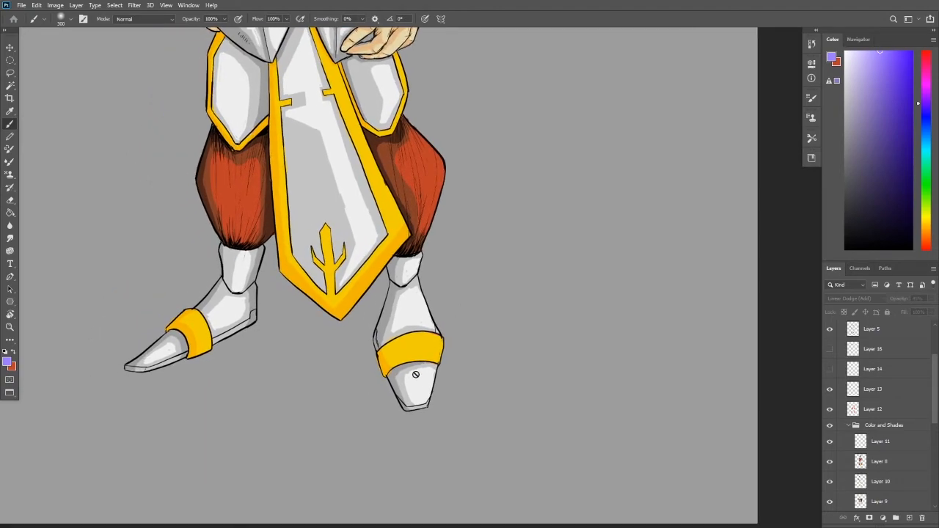
key(ctrl+0)
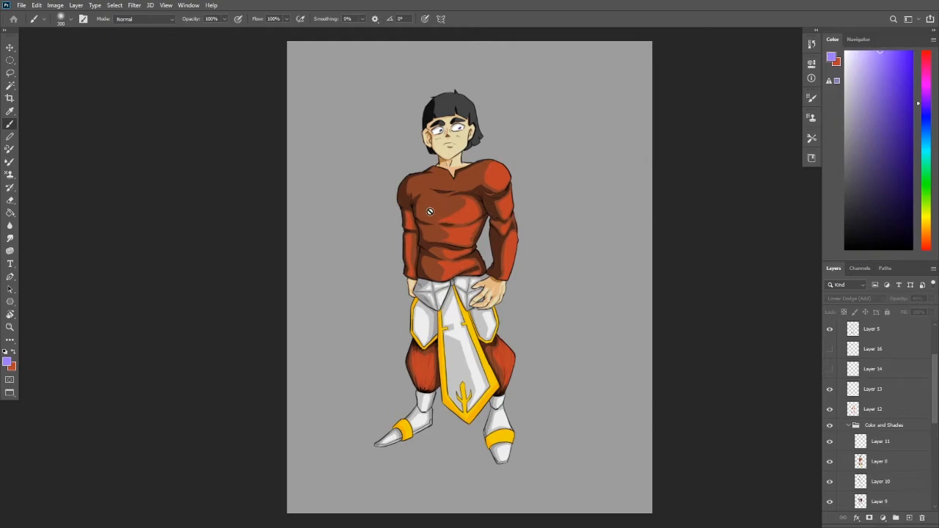
Show the yellow lightning layer above the Character group, Layer 15 inside the group, and the signature on Layer 23.
scroll(834, 358, up, 4)
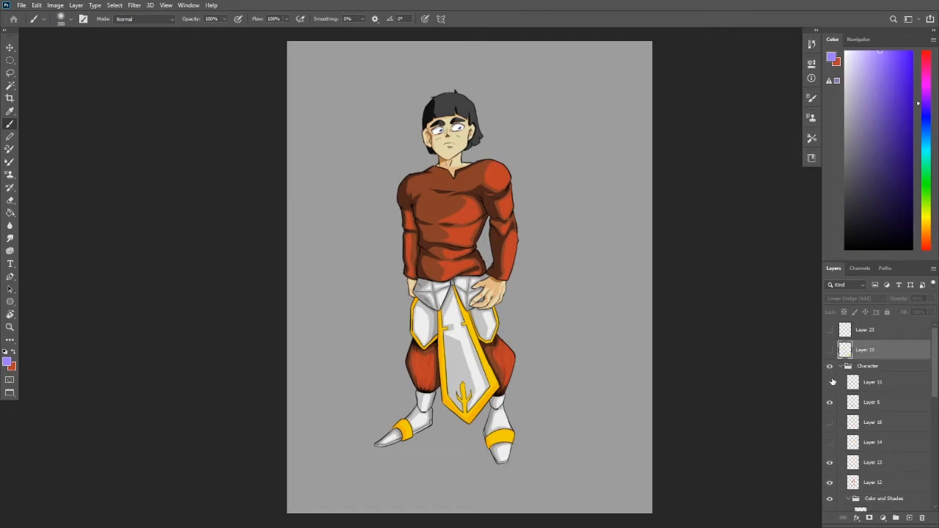
click(830, 350)
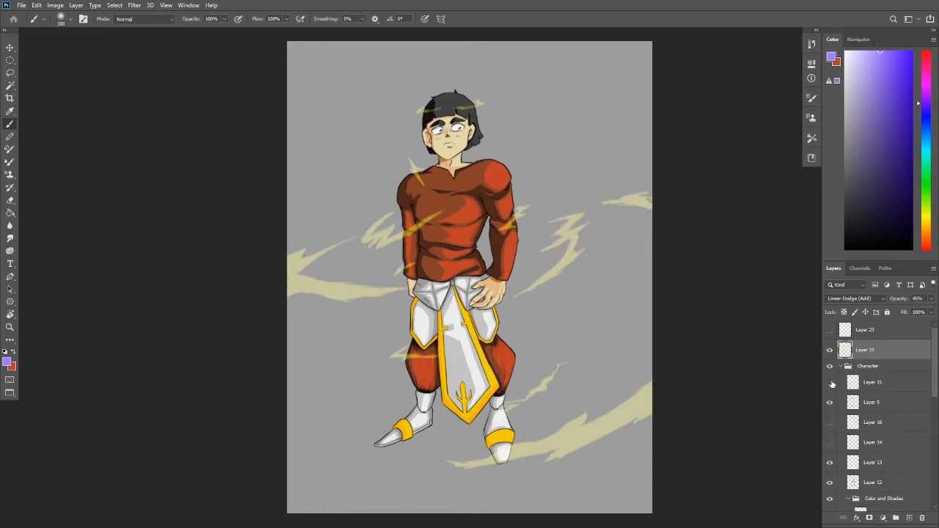
scroll(526, 329, down, 1)
scroll(521, 330, up, 1)
scroll(522, 330, up, 1)
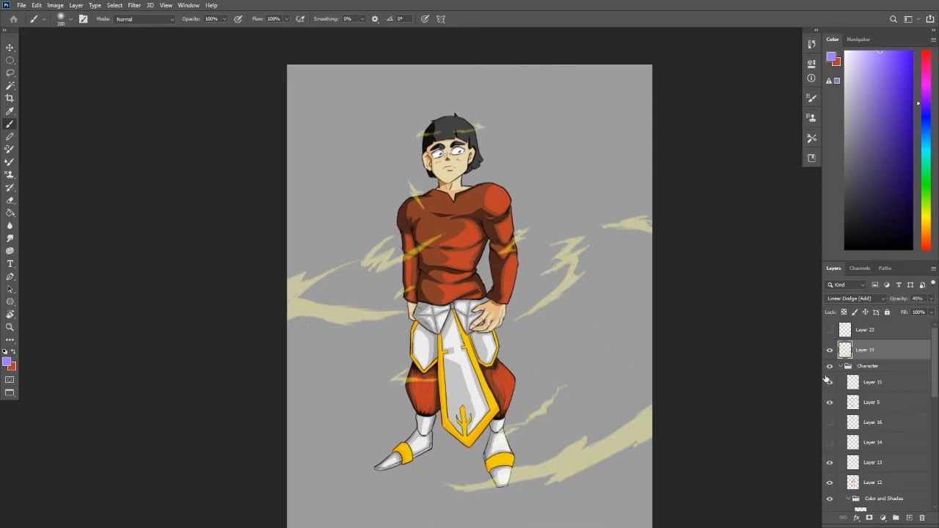
click(830, 331)
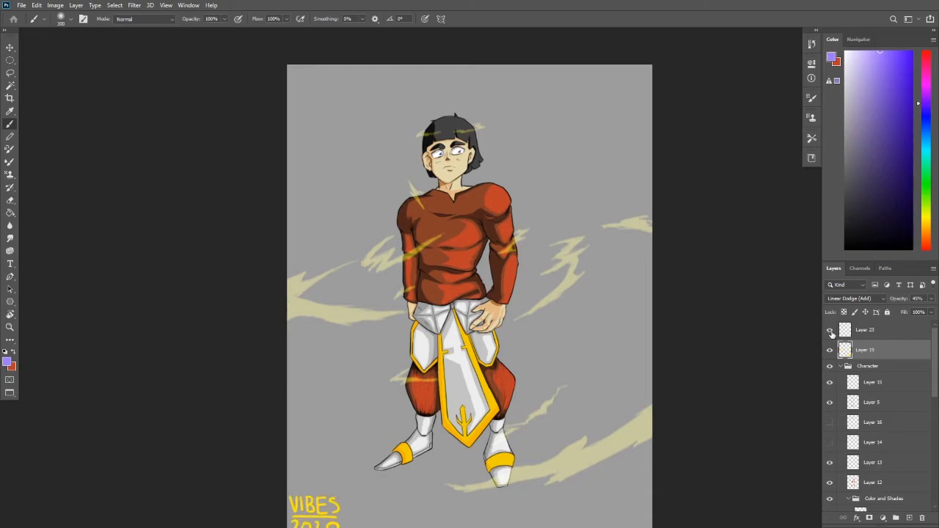
Hide Layer 6 and Layer 7, and show the stormy background and lightning effects of Layers 20, 21, 24 and 22.
scroll(891, 416, down, 5)
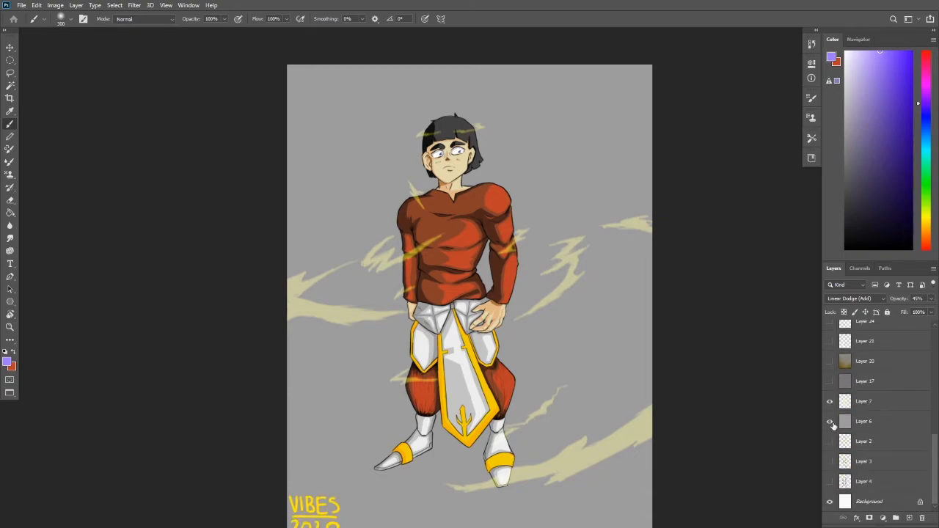
scroll(832, 407, up, 7)
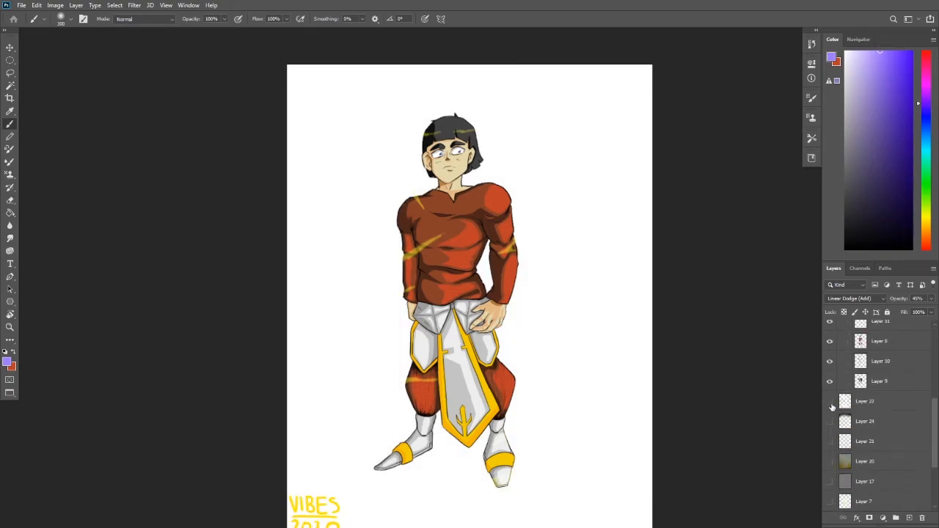
scroll(834, 416, down, 2)
drag(830, 461, 830, 402)
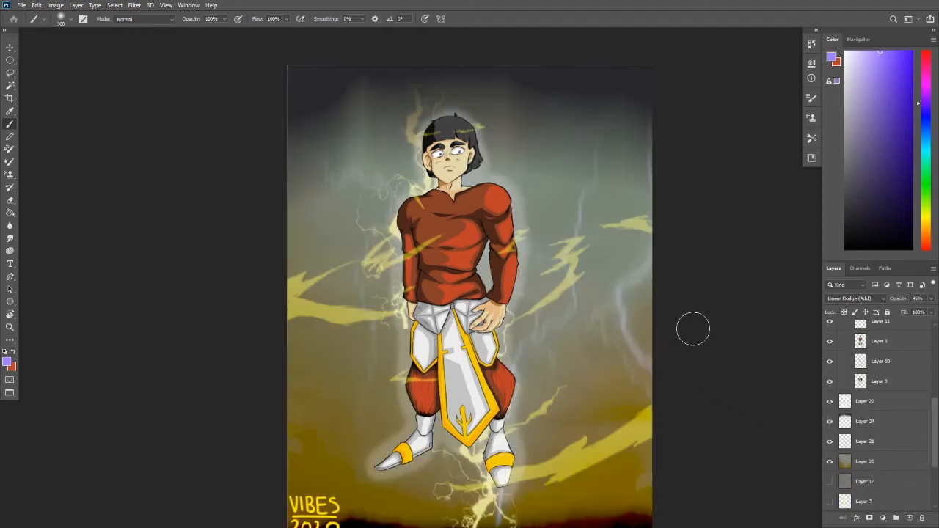
scroll(675, 319, down, 1)
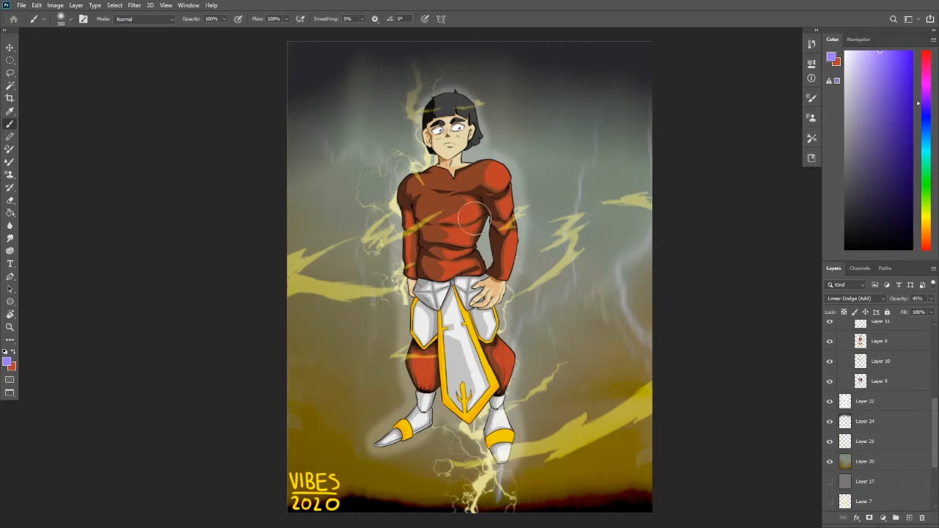